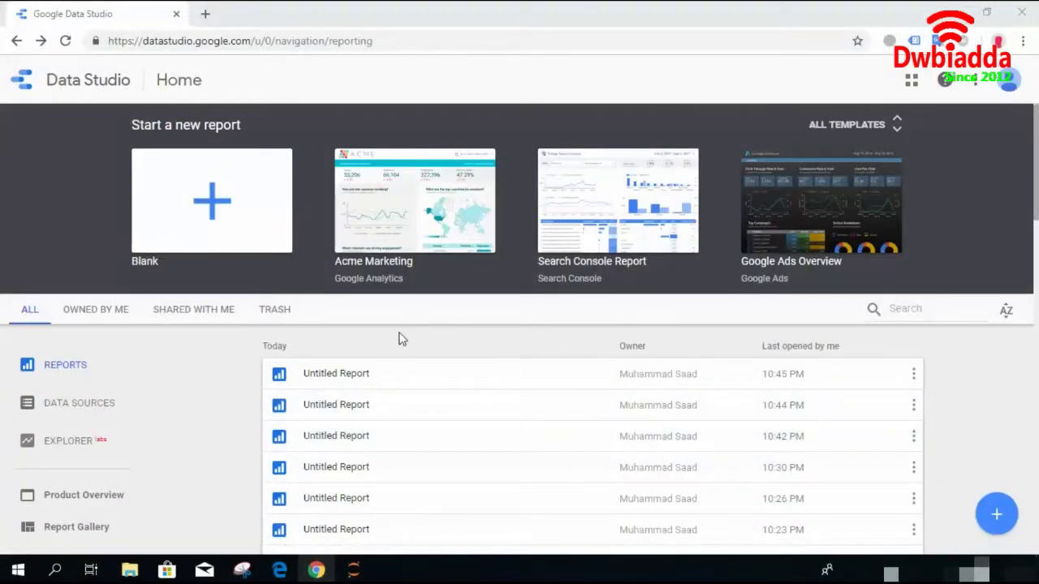
Step: Create a blank report and add the [Sample] World Population Data 2005 - 2014 data source to it
left_click(209, 202)
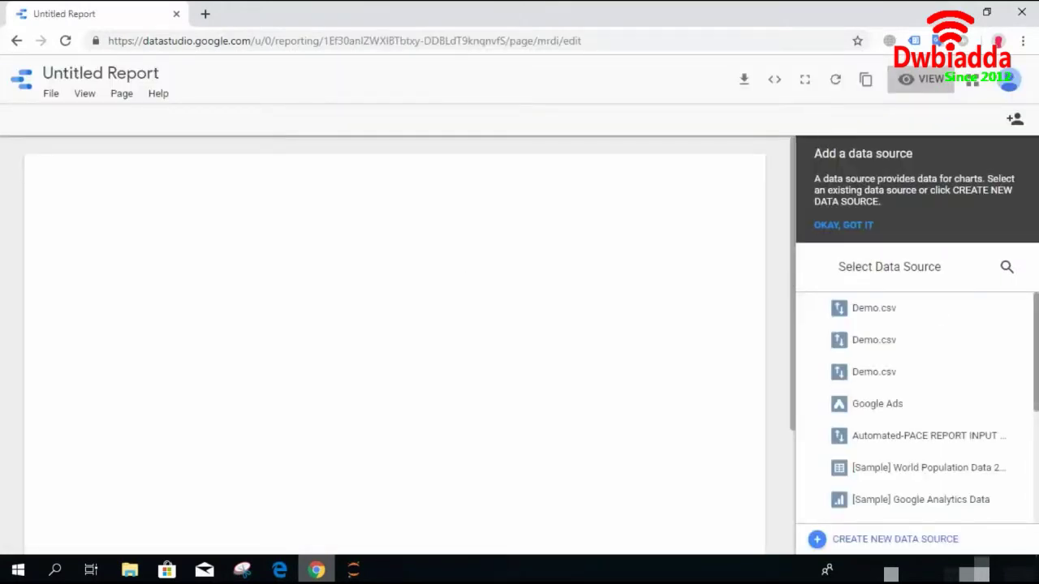
scroll(918, 406, "down", 5)
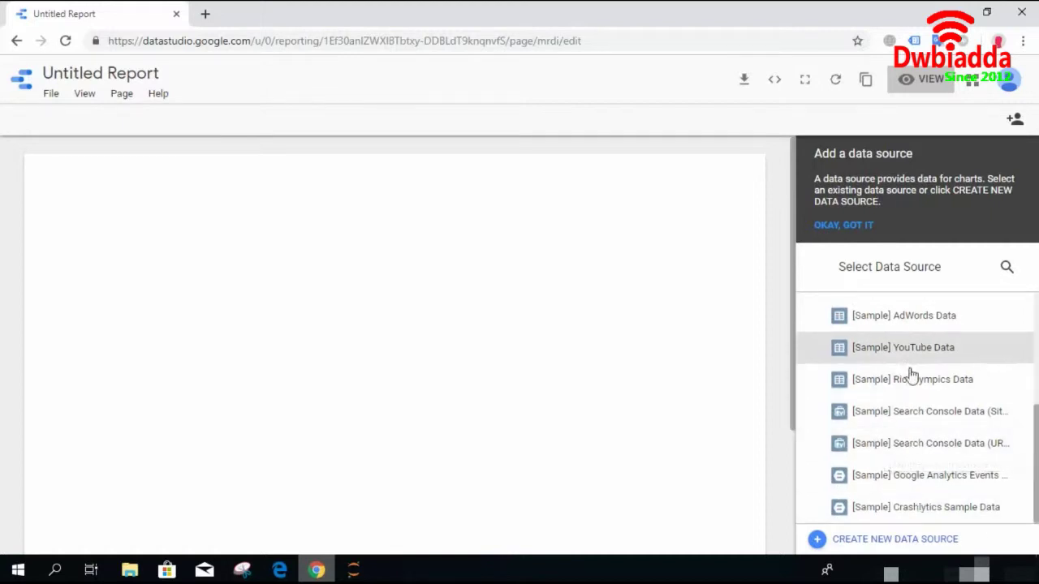
scroll(909, 374, "up", 1)
scroll(885, 318, "up", 1)
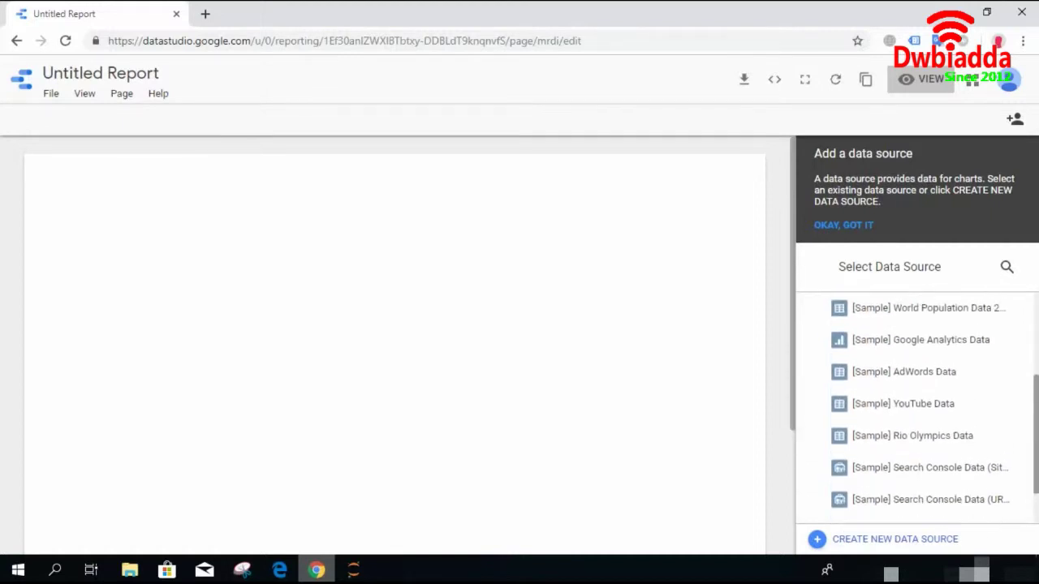
left_click(885, 318)
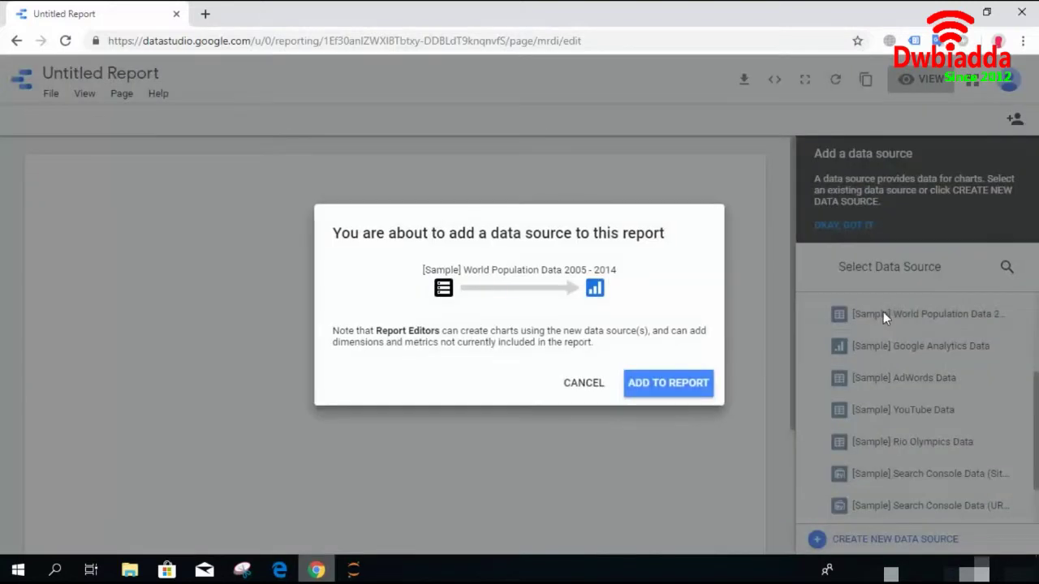
left_click(673, 383)
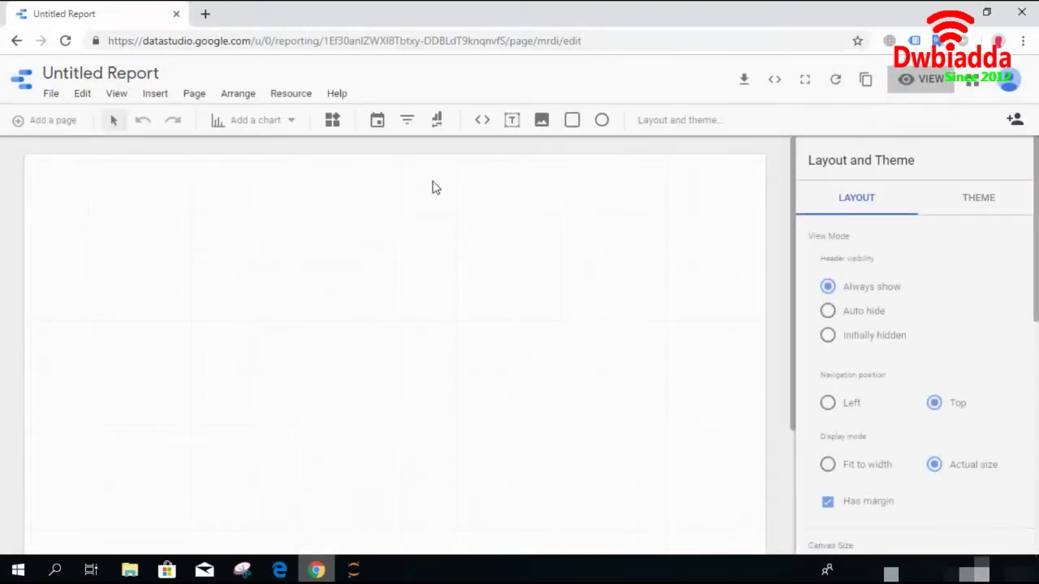
Step: Insert a basic scatter chart, without bubbles, into the report
left_click(283, 122)
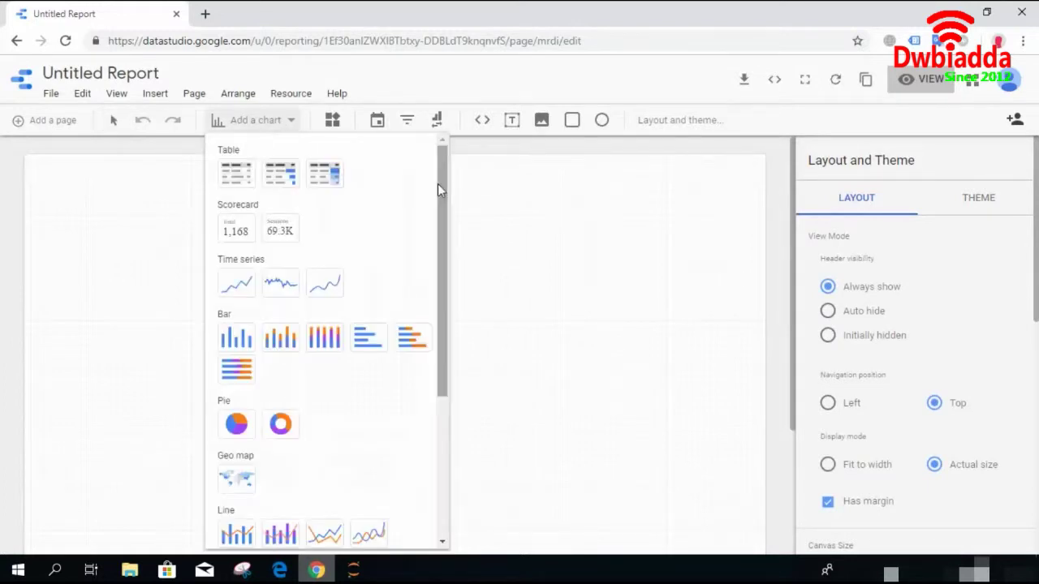
left_click_drag(439, 184, 441, 294)
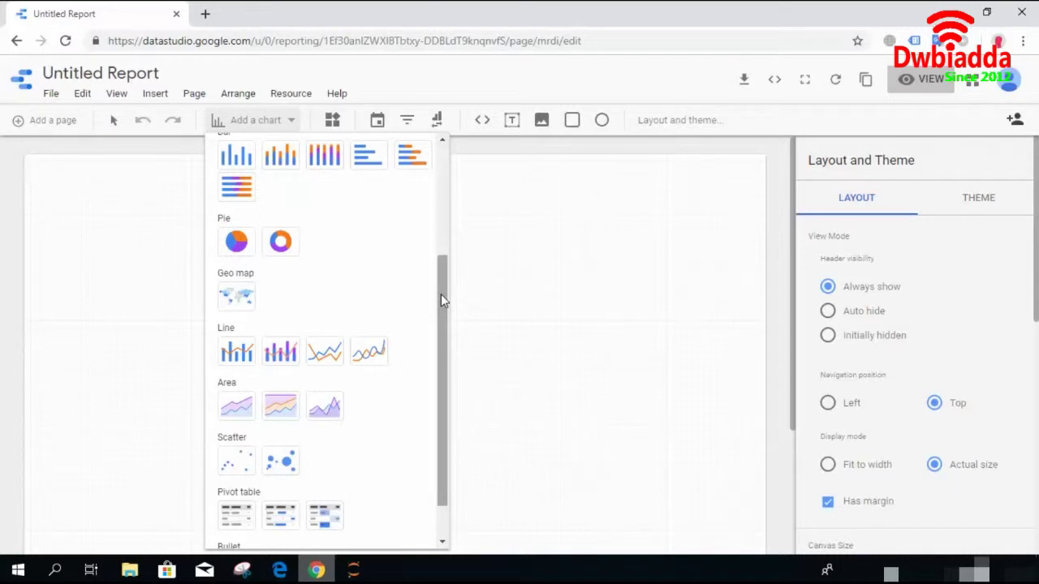
left_click(233, 461)
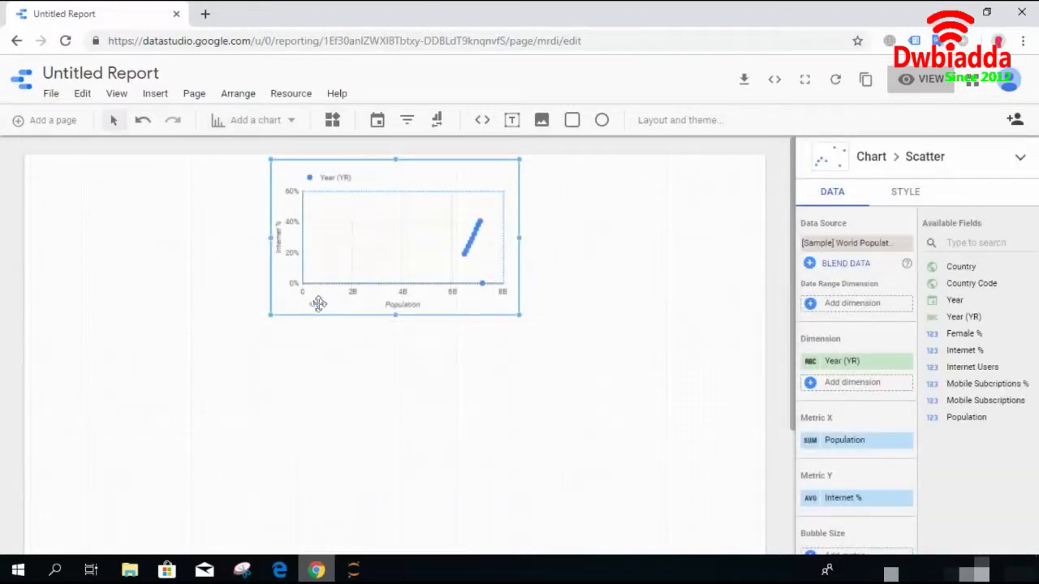
Step: Shift the scatter chart slightly down the page and enlarge it on both sides and at its lower edge, then deselect it
left_click_drag(343, 257, 338, 282)
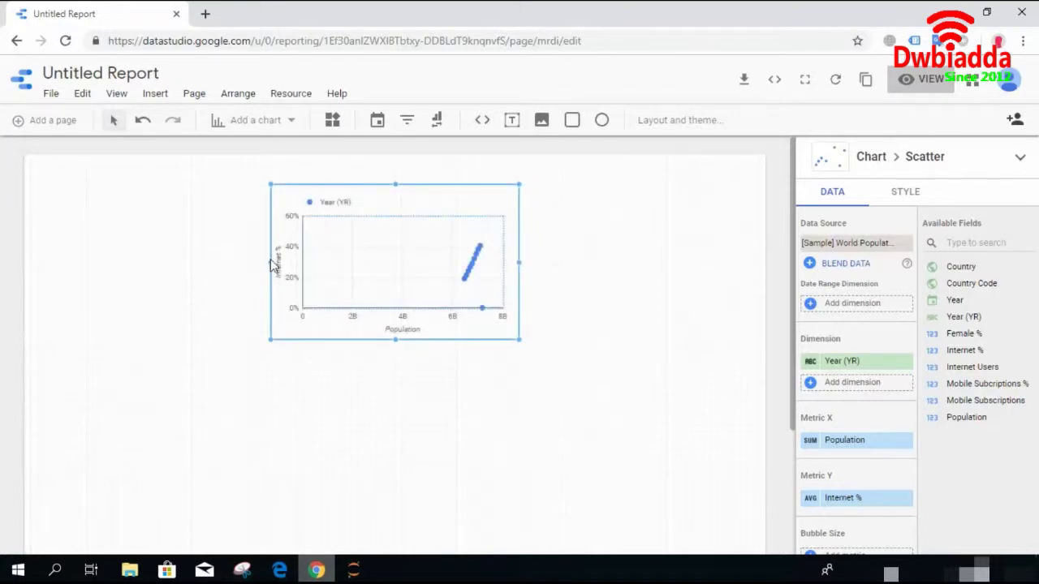
left_click_drag(270, 262, 134, 263)
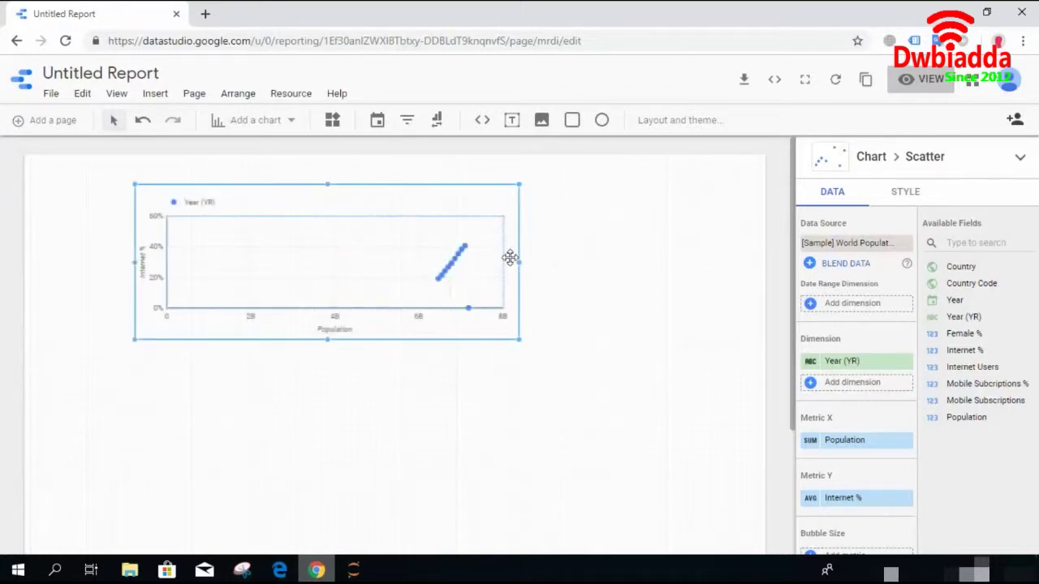
left_click_drag(519, 263, 667, 260)
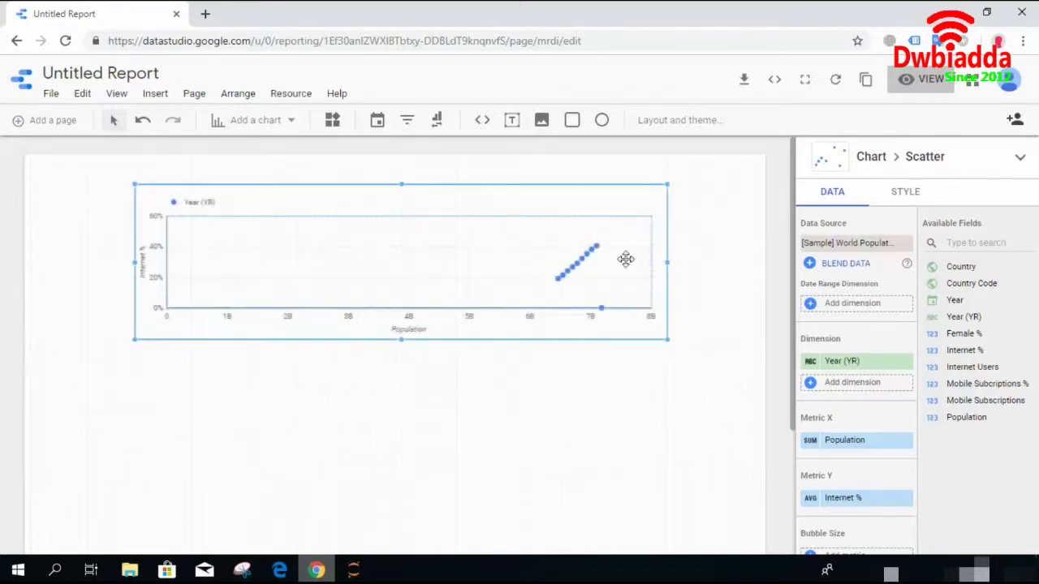
left_click_drag(402, 339, 400, 425)
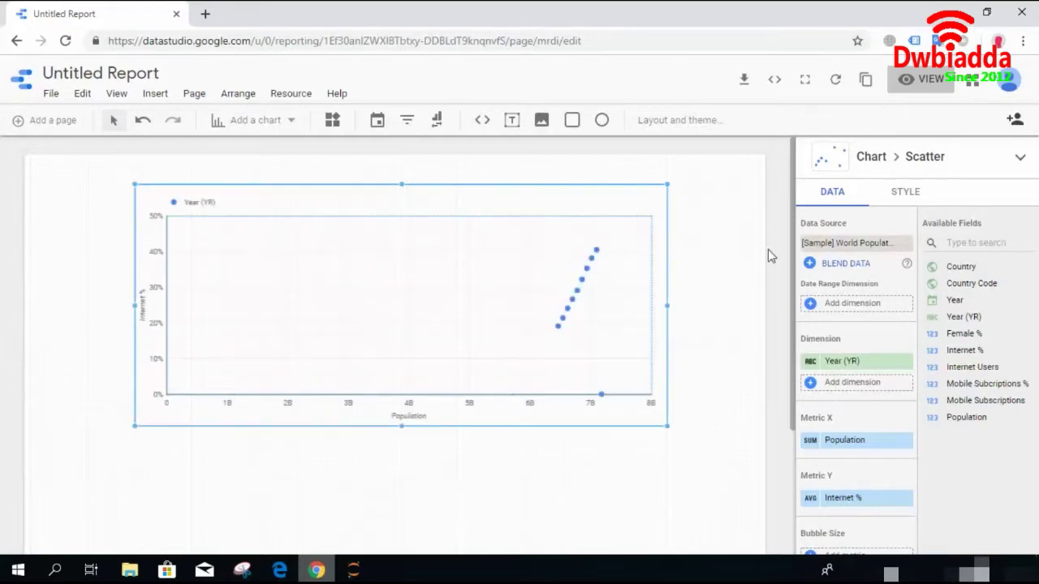
left_click(732, 261)
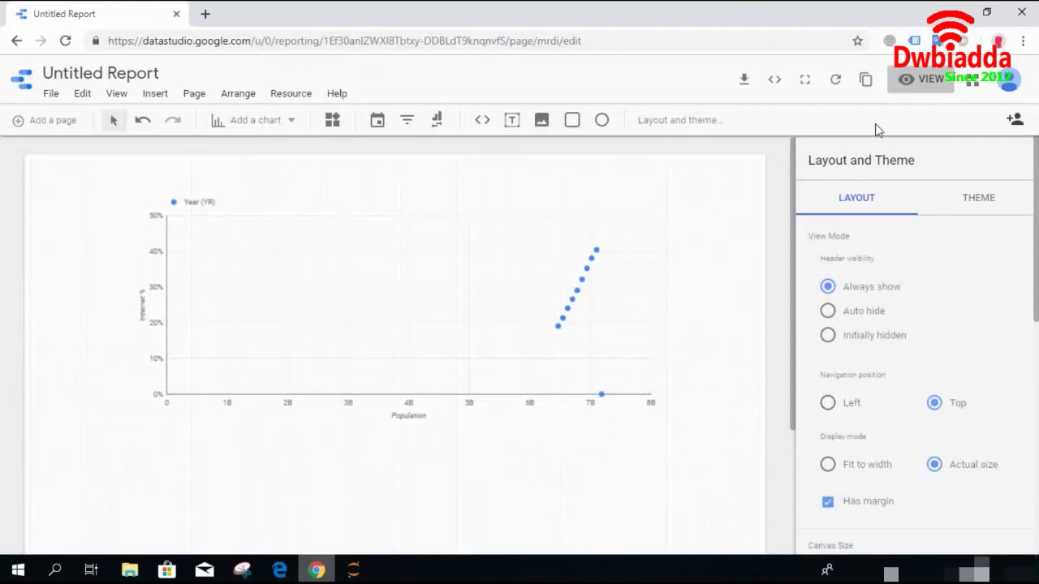
Step: Preview the report, examine the year, population and internet percentage of individual scatter points, and return to editing
left_click(925, 79)
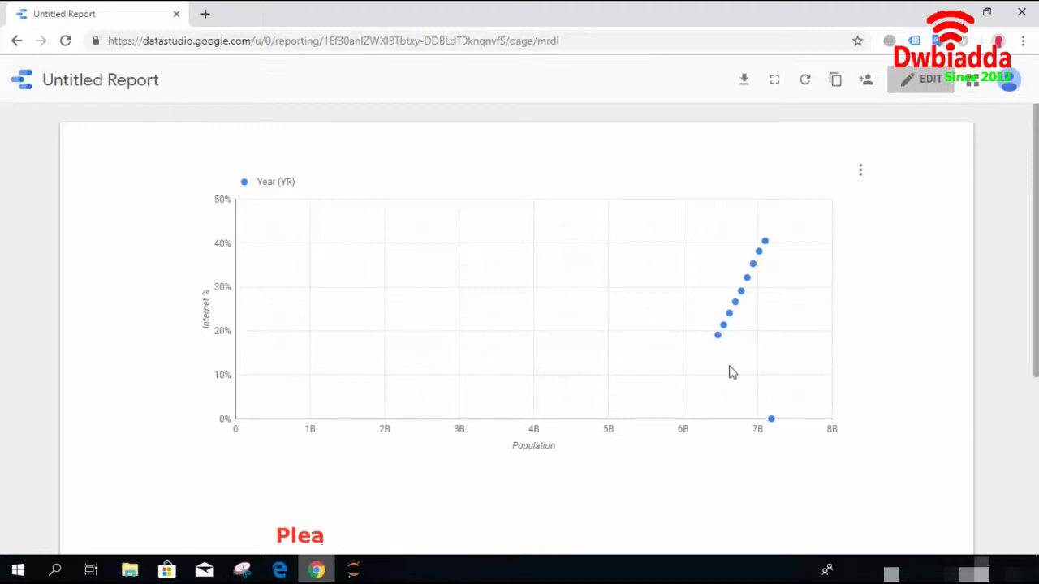
mouse_move(771, 420)
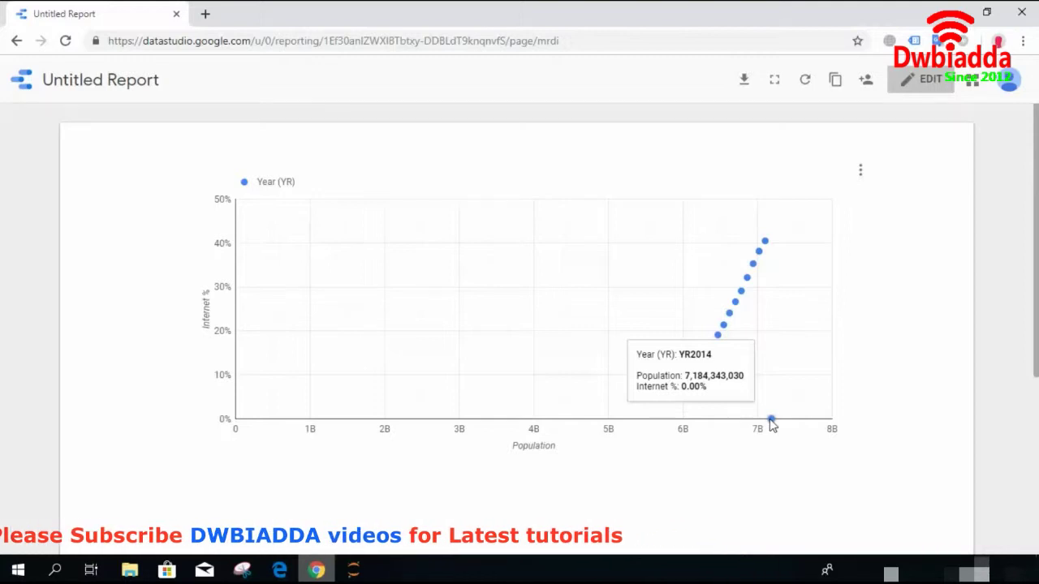
mouse_move(763, 266)
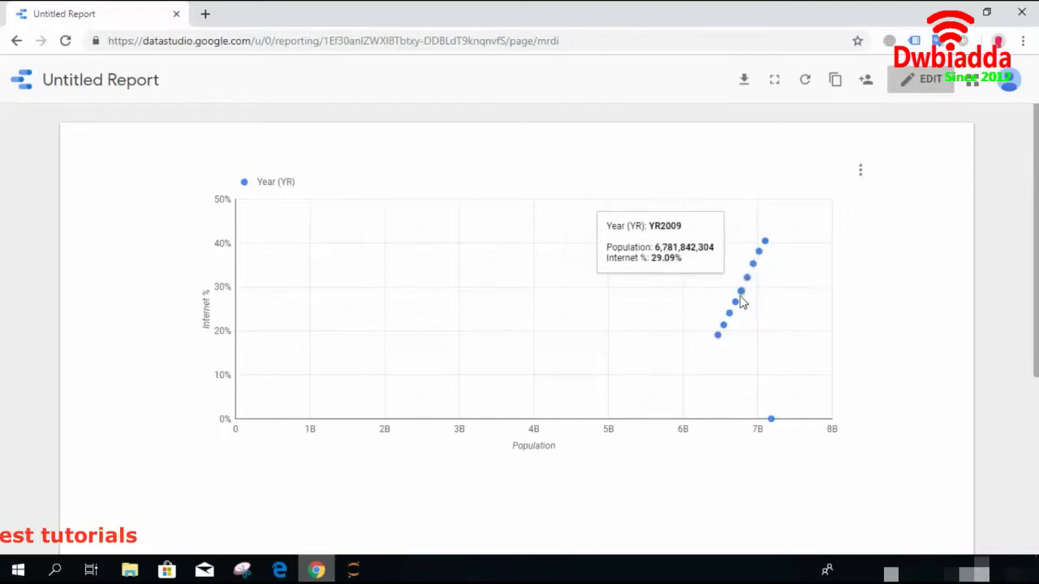
mouse_move(718, 337)
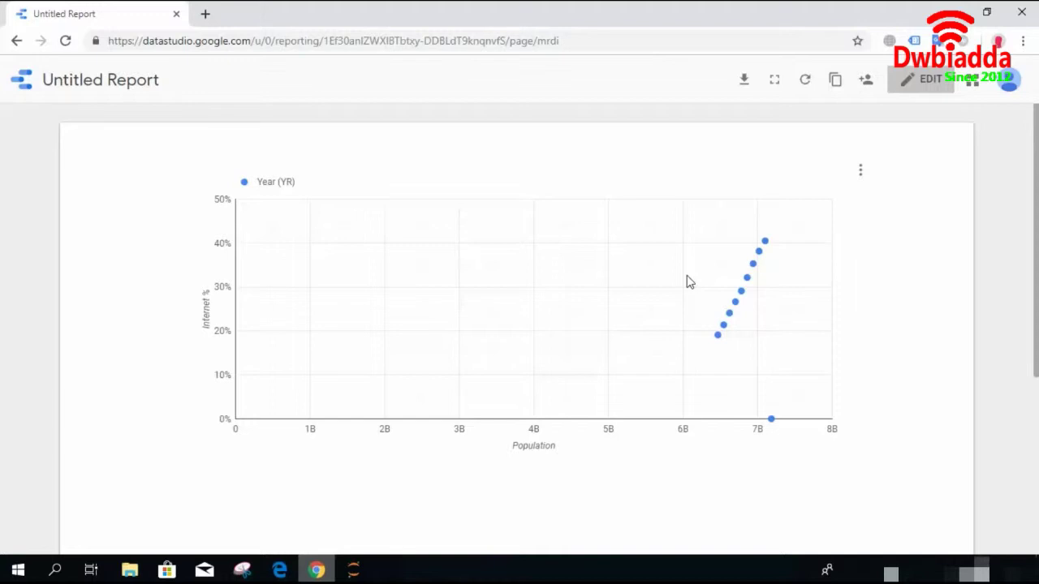
mouse_move(768, 244)
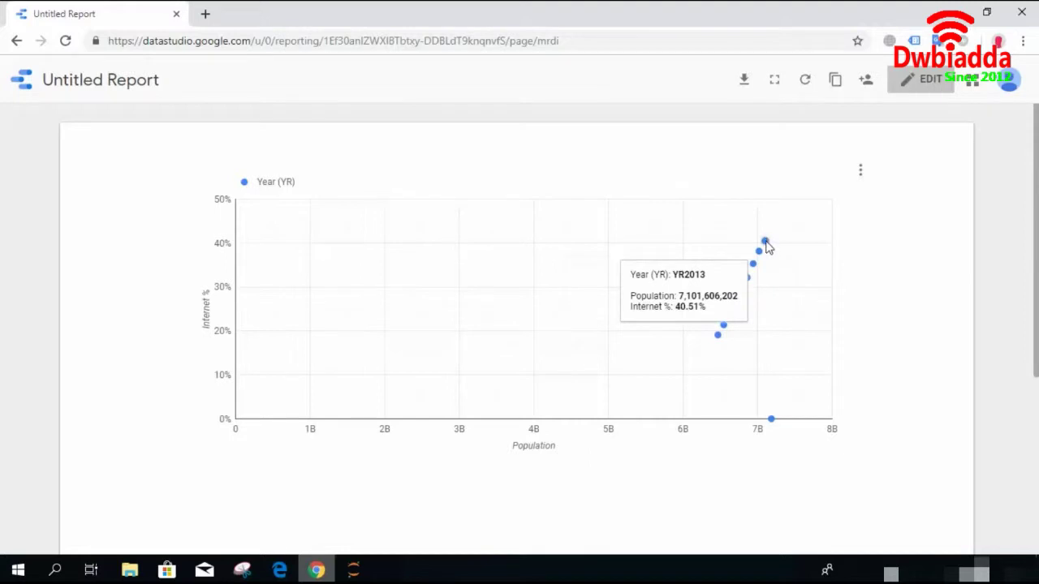
left_click(909, 86)
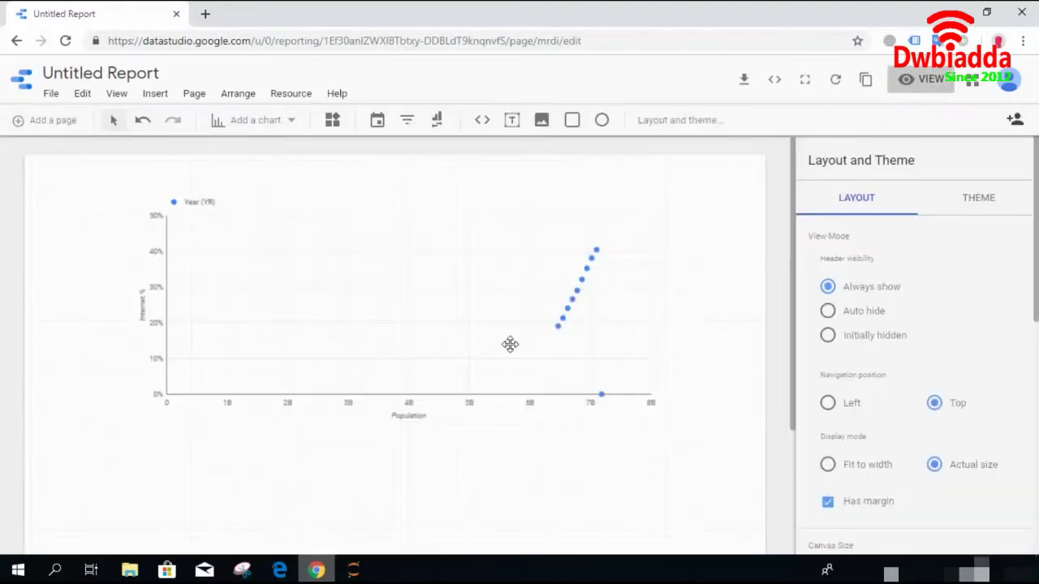
Step: Try Year as the scatter chart's date range dimension and remove it again
left_click(509, 344)
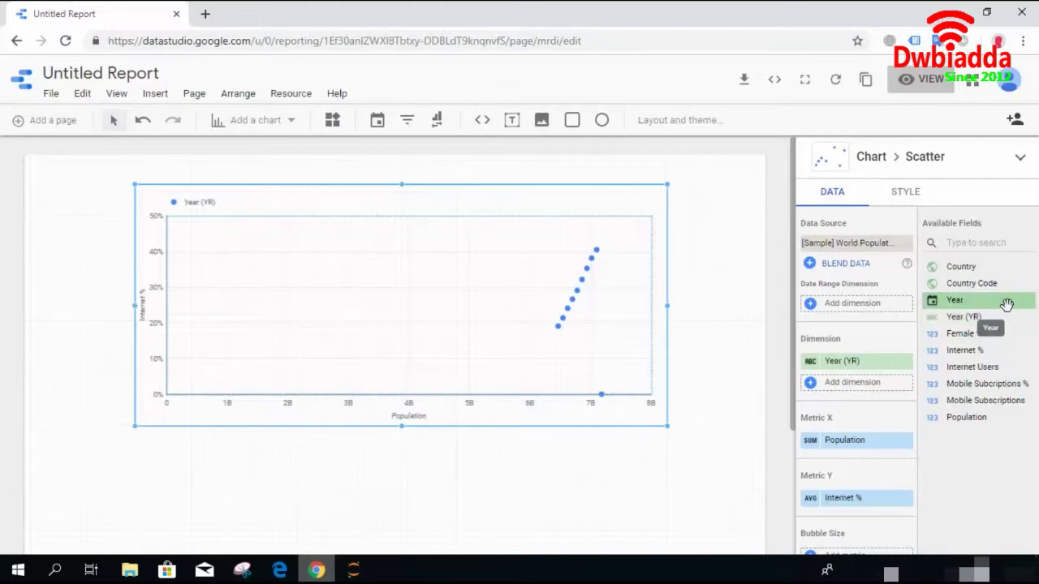
left_click_drag(1006, 304, 890, 315)
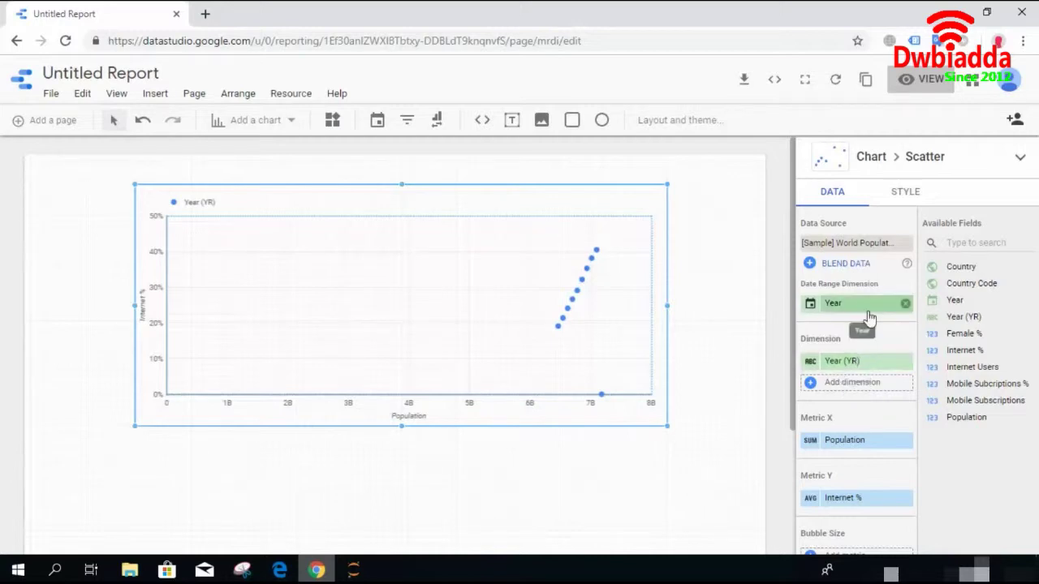
left_click(906, 303)
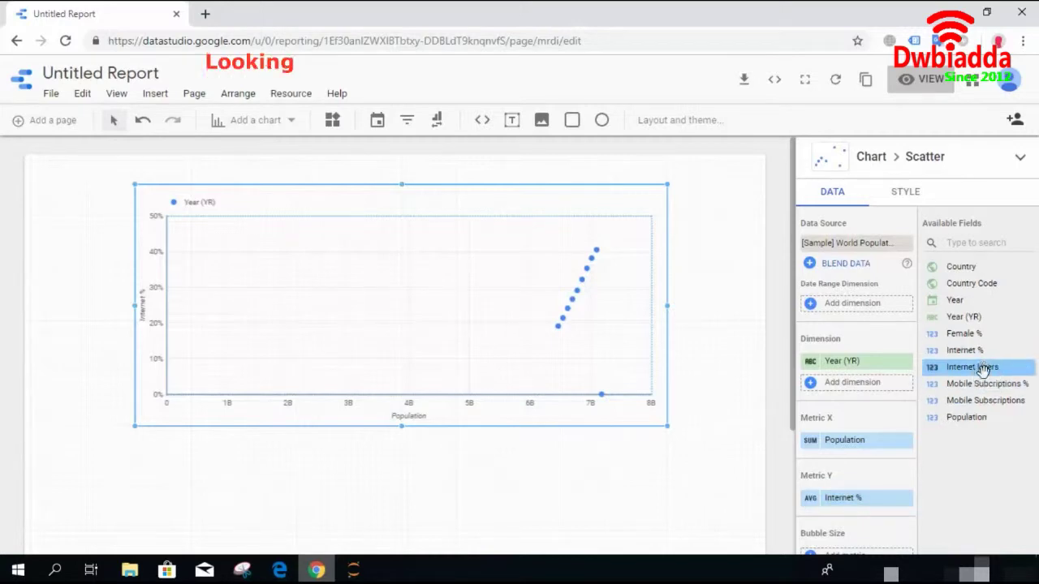
Step: Set the scatter chart's Metric Y to Internet Users and replace its dimension with Country
left_click_drag(983, 369, 873, 510)
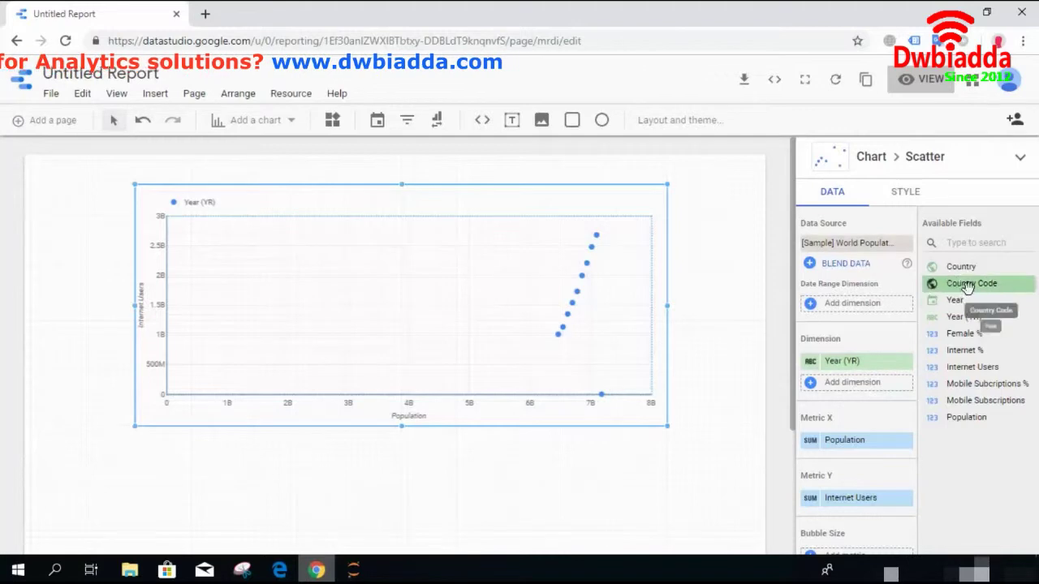
left_click_drag(962, 269, 856, 361)
left_click_drag(954, 268, 837, 364)
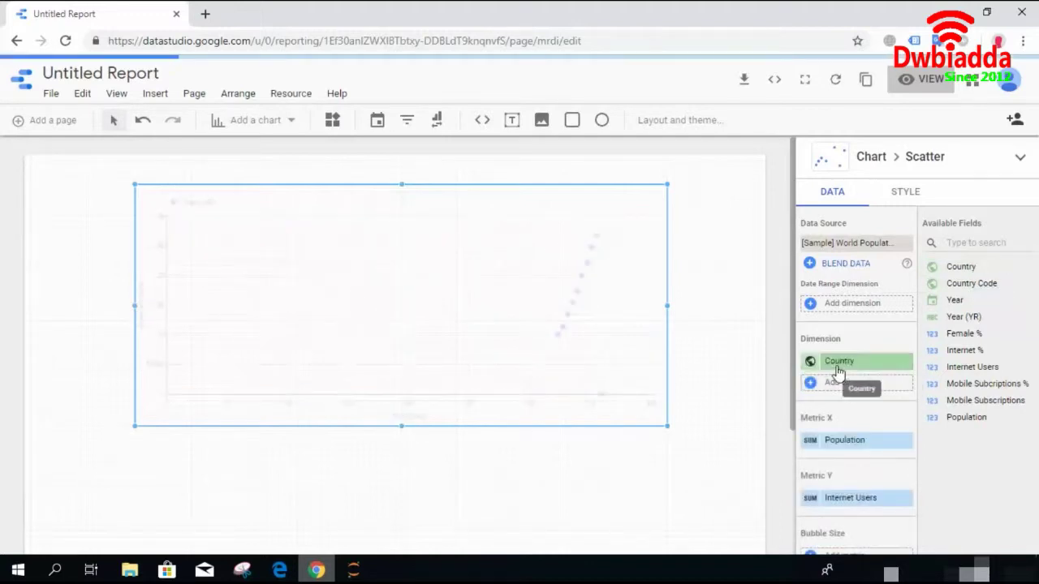
Step: Preview the report and examine population and internet users for individual country points, toggling the Country legend highlight on and off
left_click(934, 86)
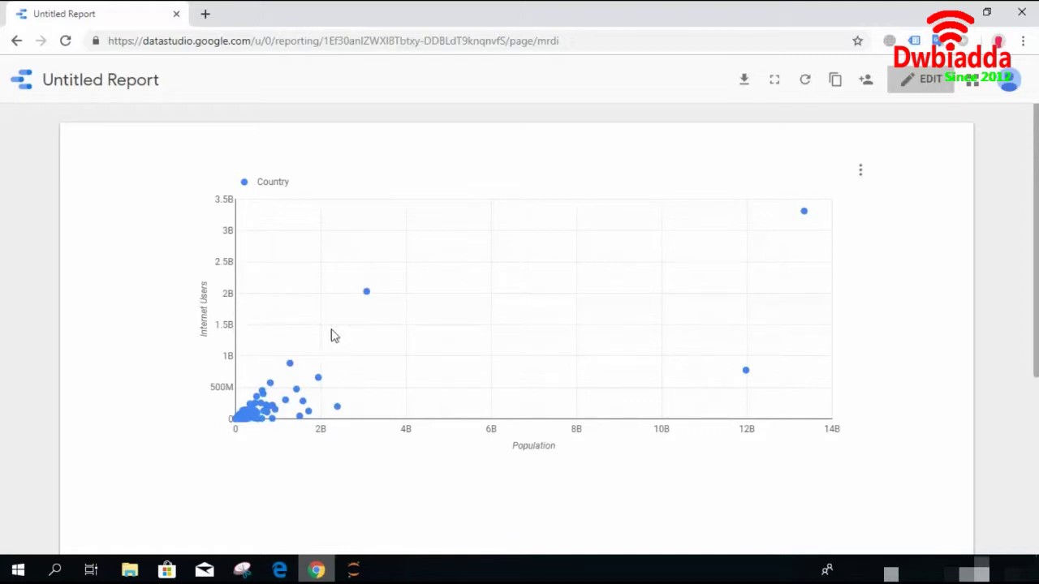
mouse_move(372, 297)
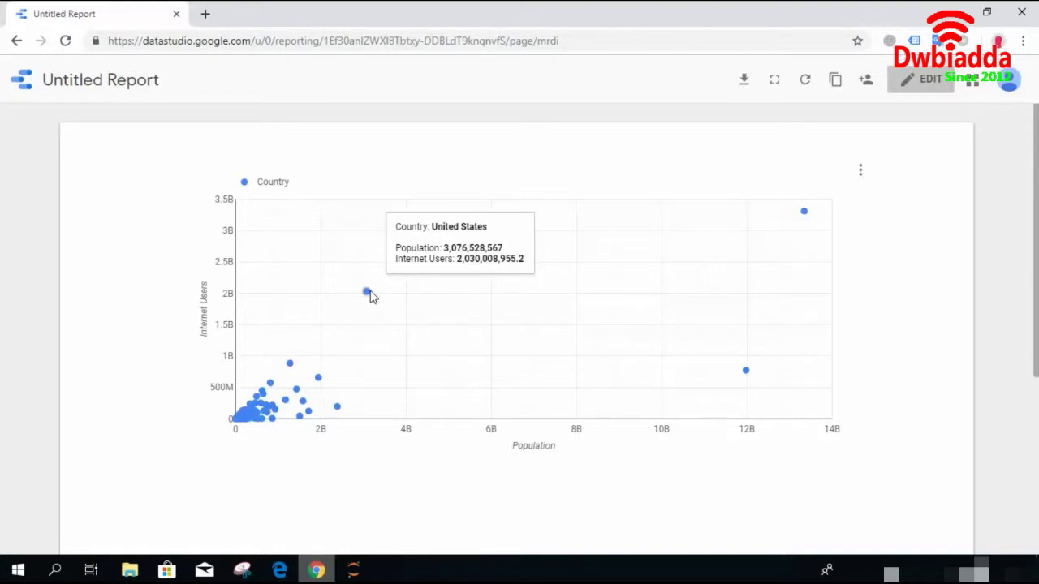
mouse_move(749, 374)
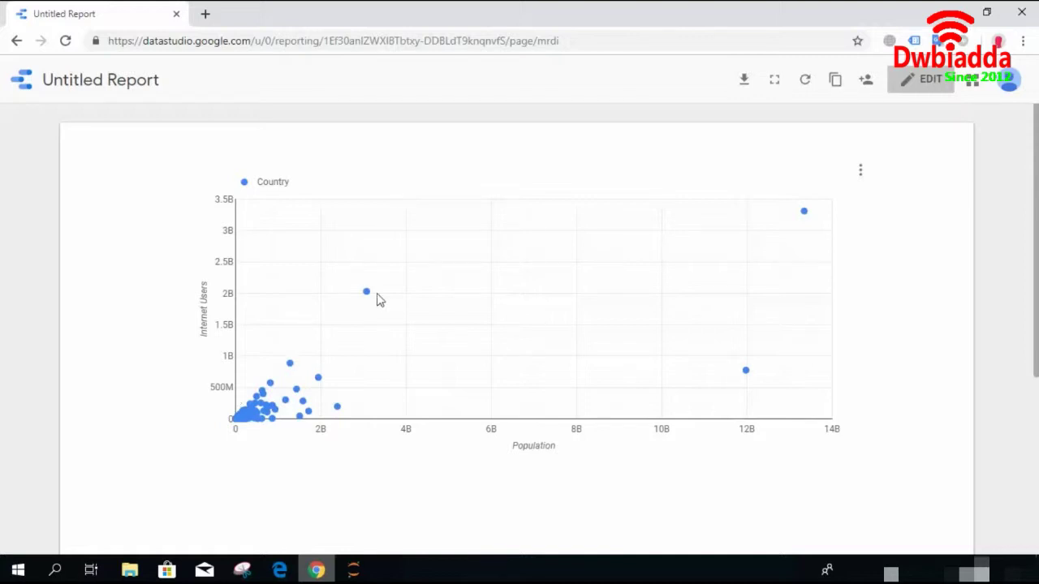
left_click(244, 184)
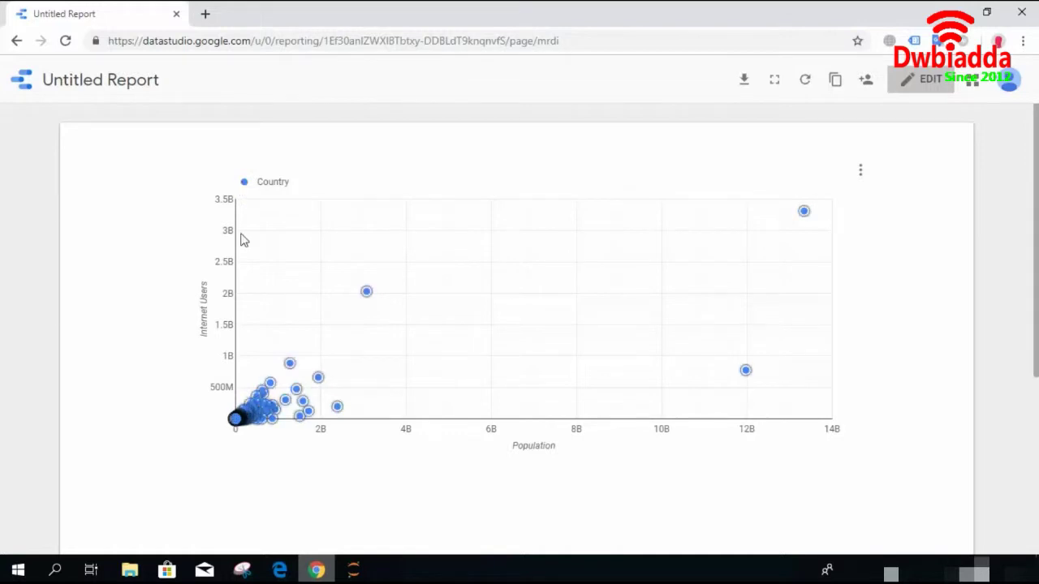
mouse_move(370, 302)
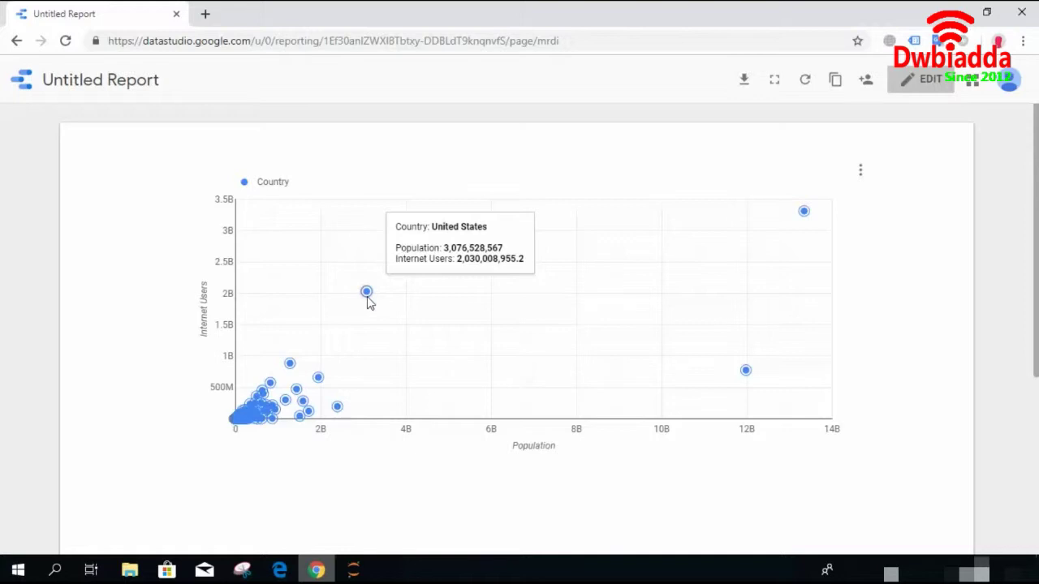
left_click(243, 183)
mouse_move(244, 417)
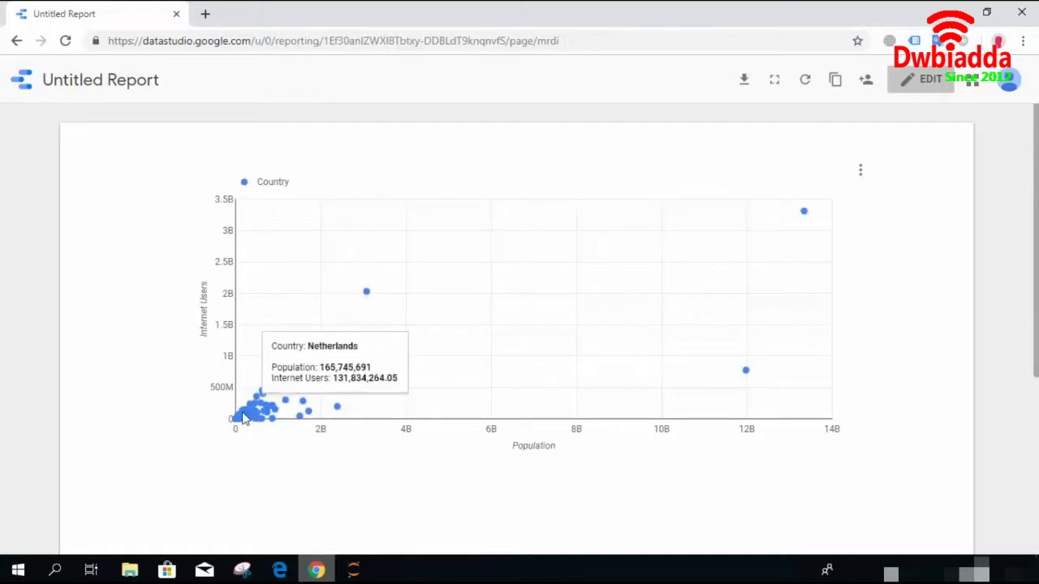
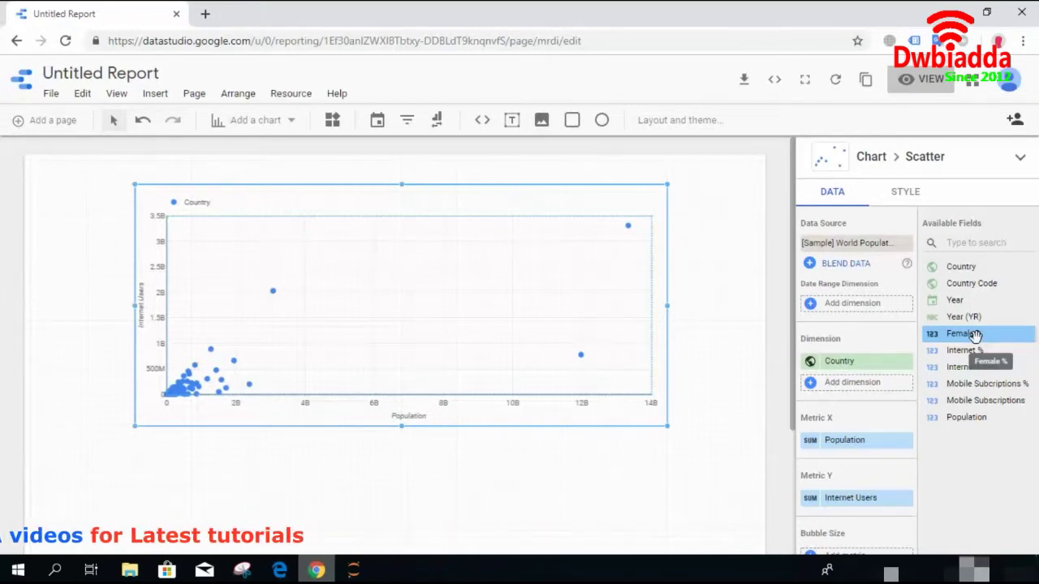
Step: Set the scatter chart's bubble size metric to Female %
left_click_drag(796, 328, 802, 457)
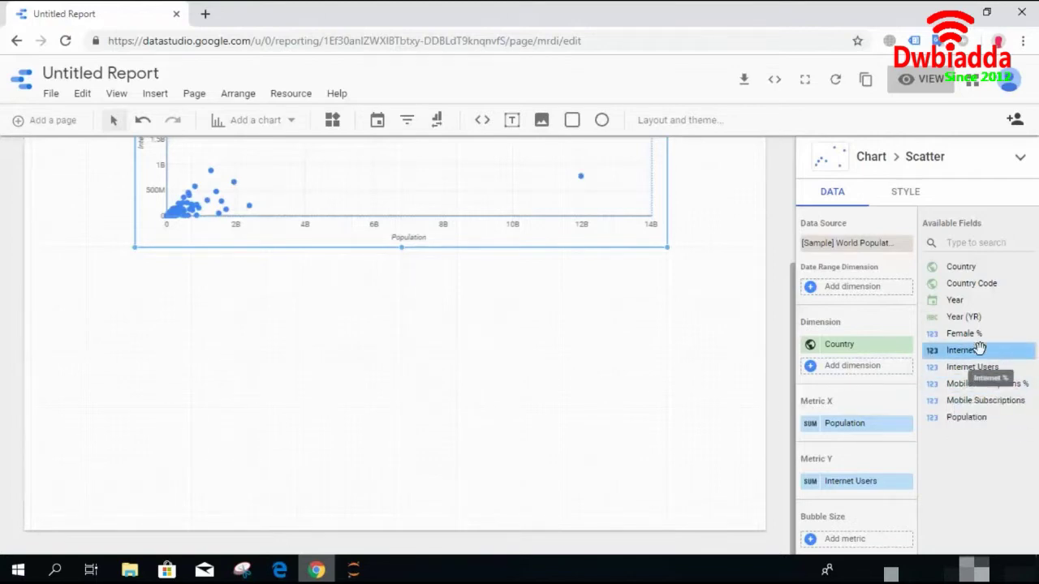
left_click_drag(979, 333, 860, 410)
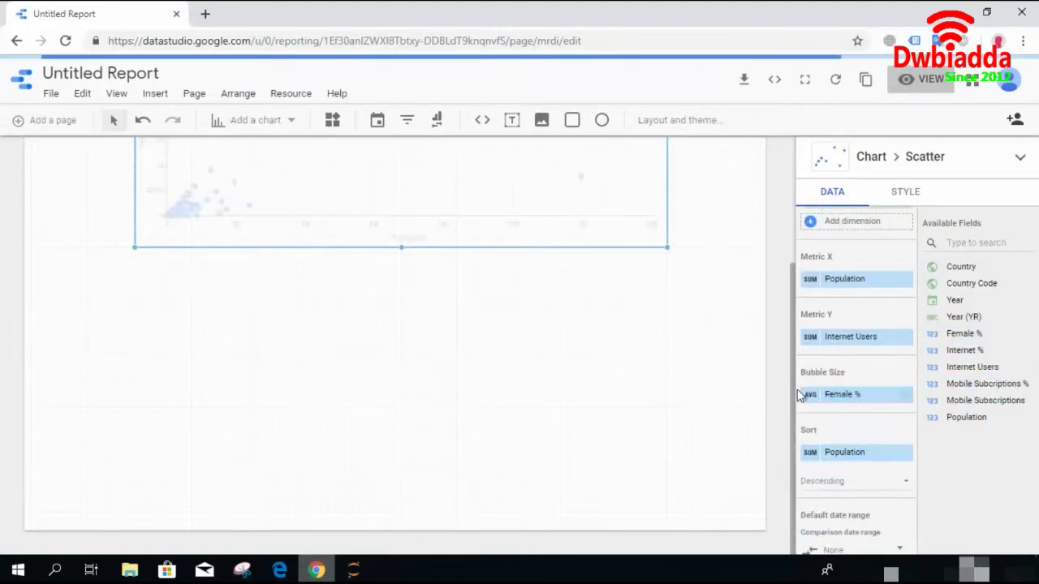
left_click_drag(793, 388, 791, 297)
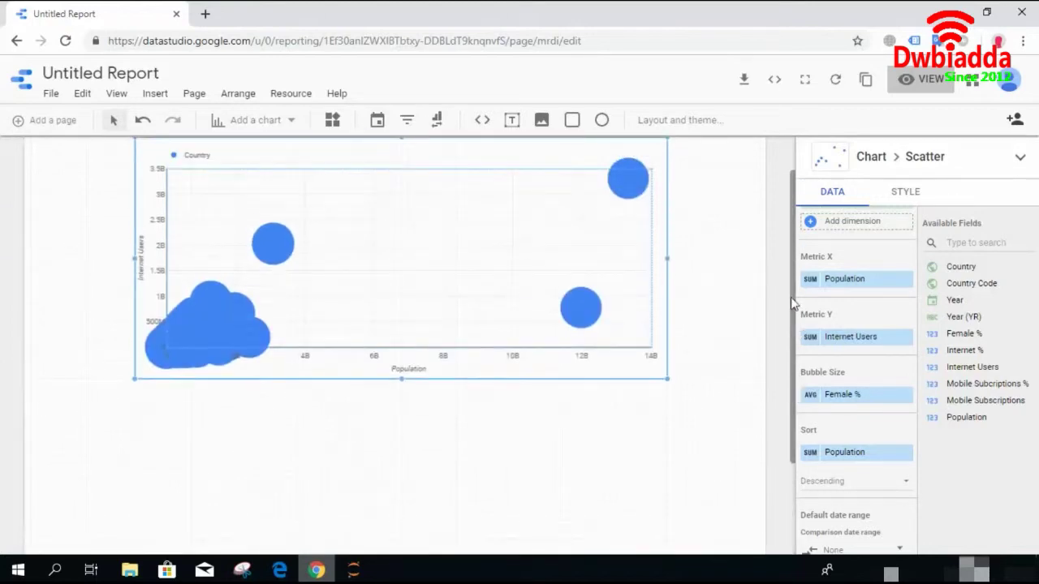
scroll(791, 297, "up", 1)
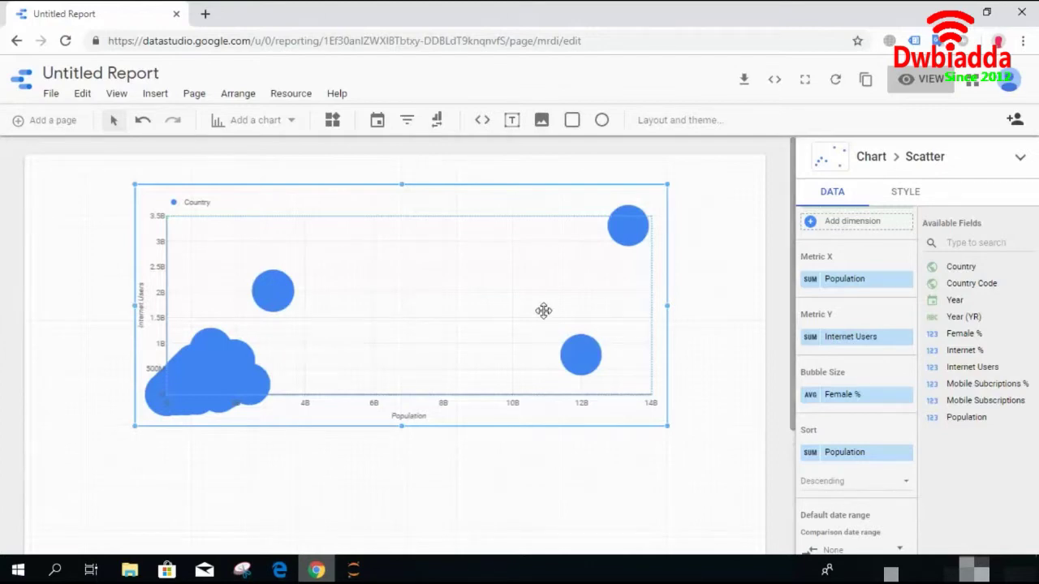
Step: Preview the report and examine population, internet users and Female % for individual country bubbles, highlighting the Country legend entry
left_click(906, 88)
mouse_move(801, 215)
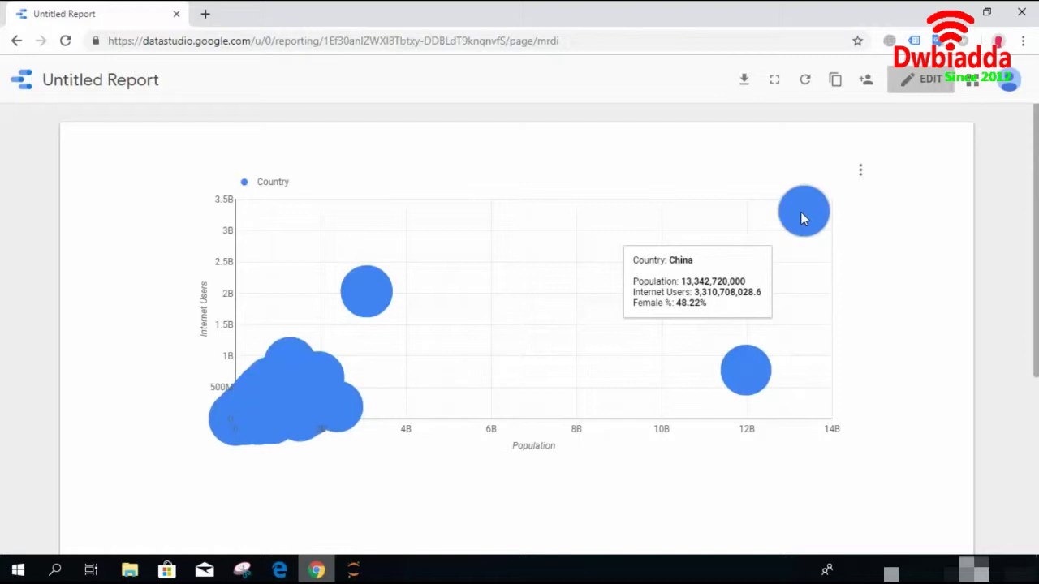
mouse_move(733, 369)
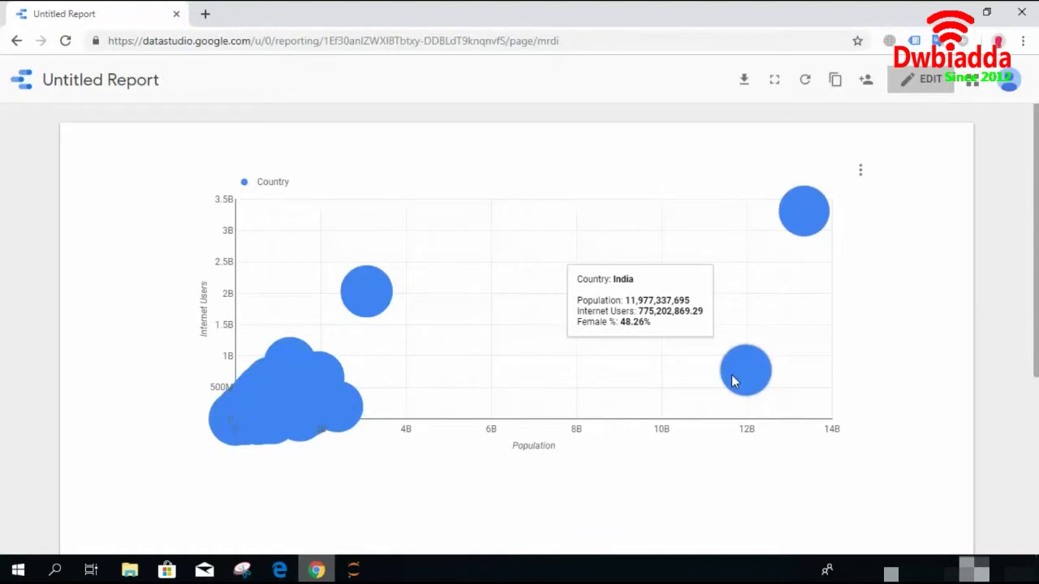
mouse_move(285, 391)
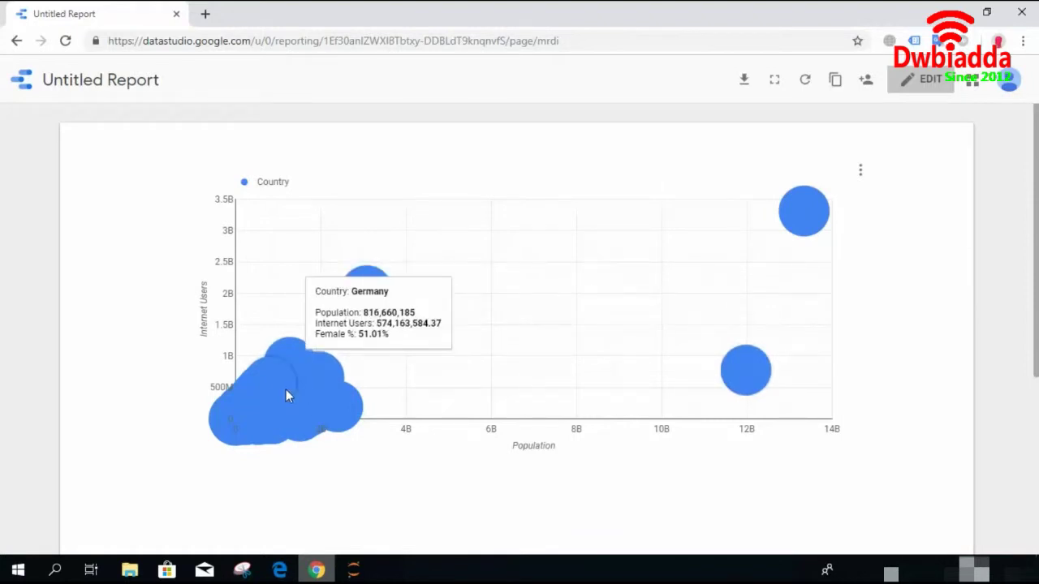
mouse_move(294, 412)
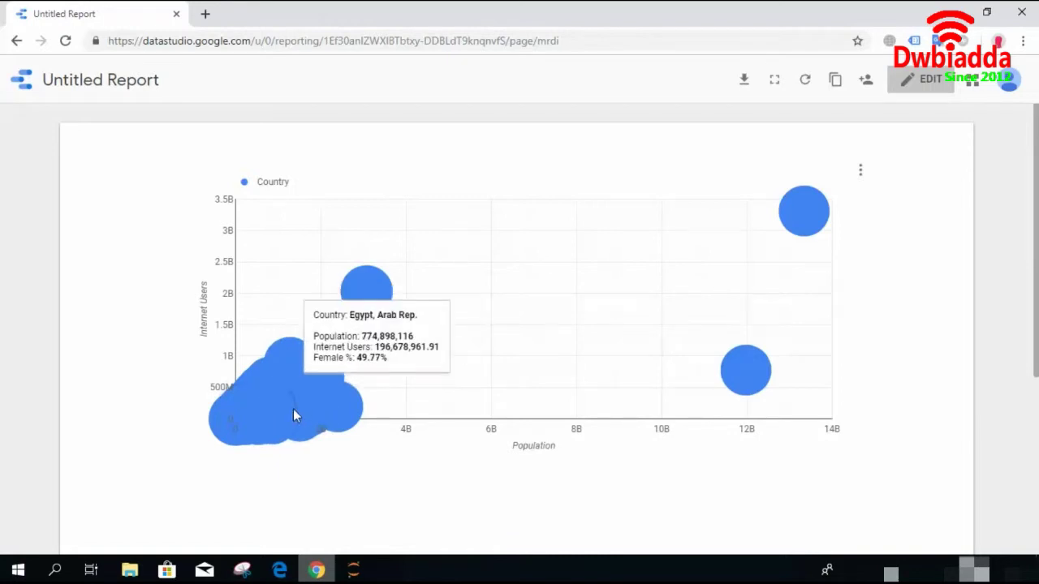
mouse_move(254, 422)
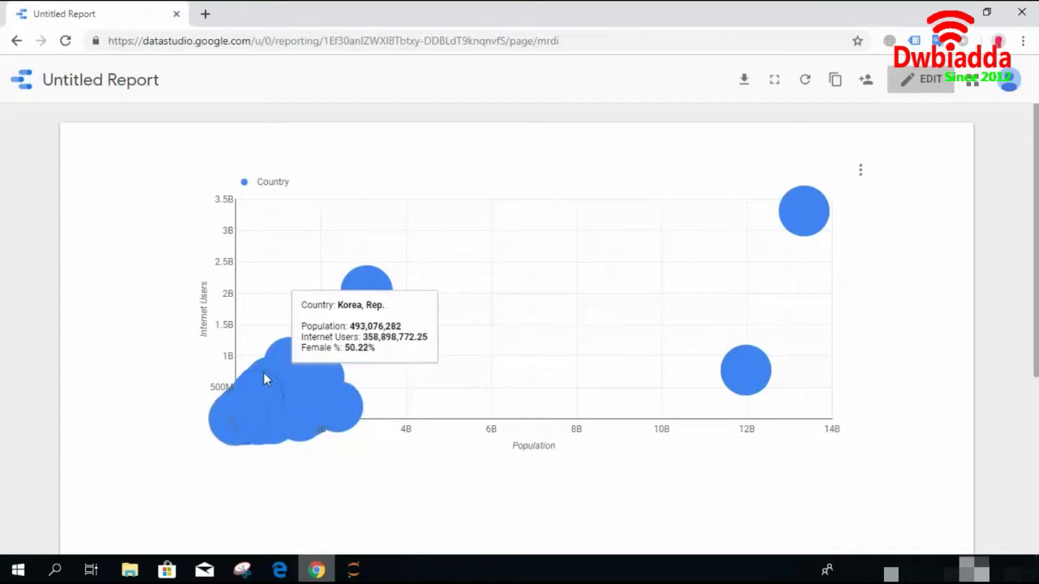
mouse_move(357, 308)
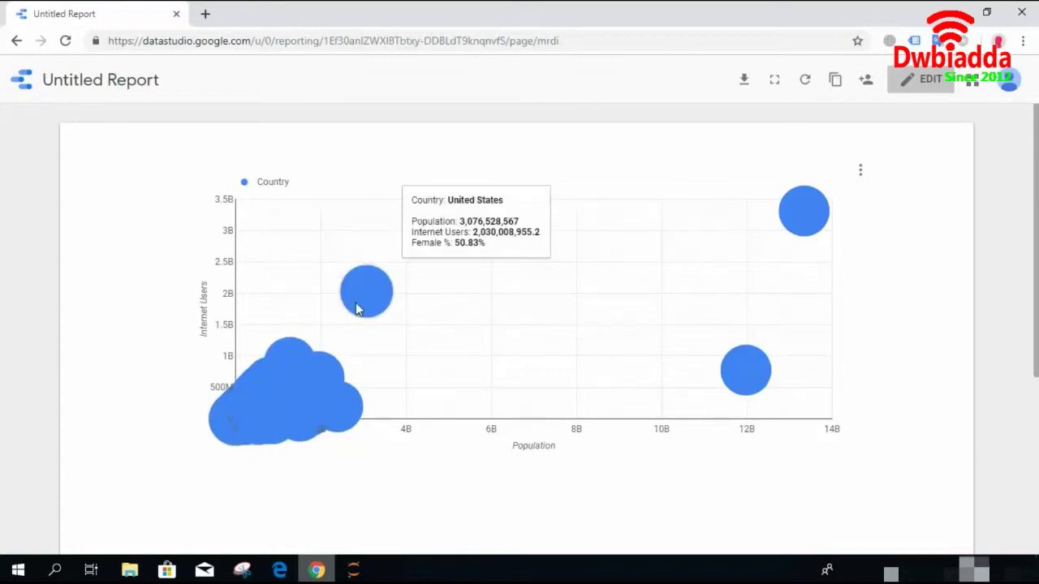
left_click(244, 185)
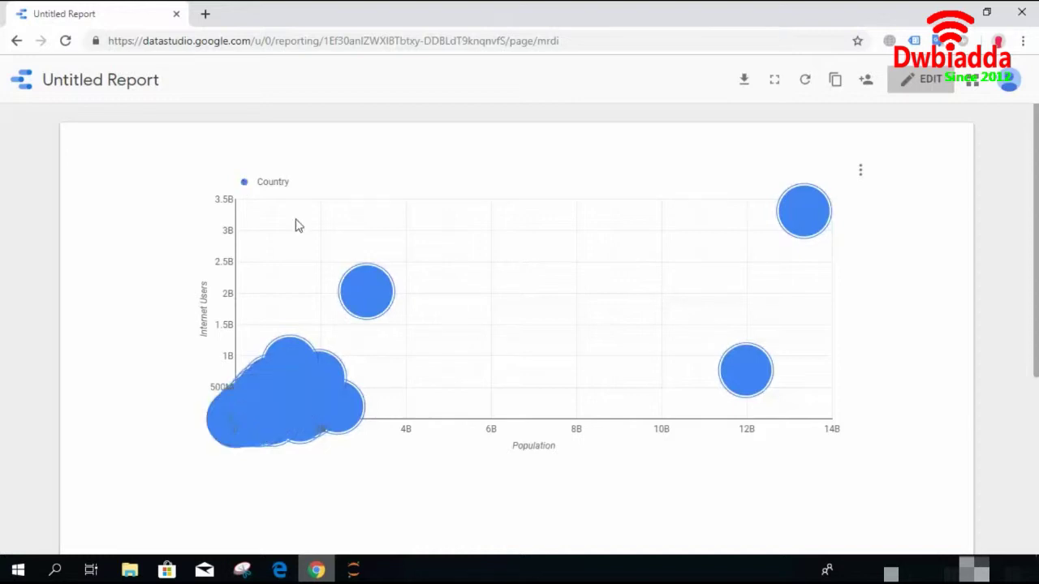
mouse_move(359, 308)
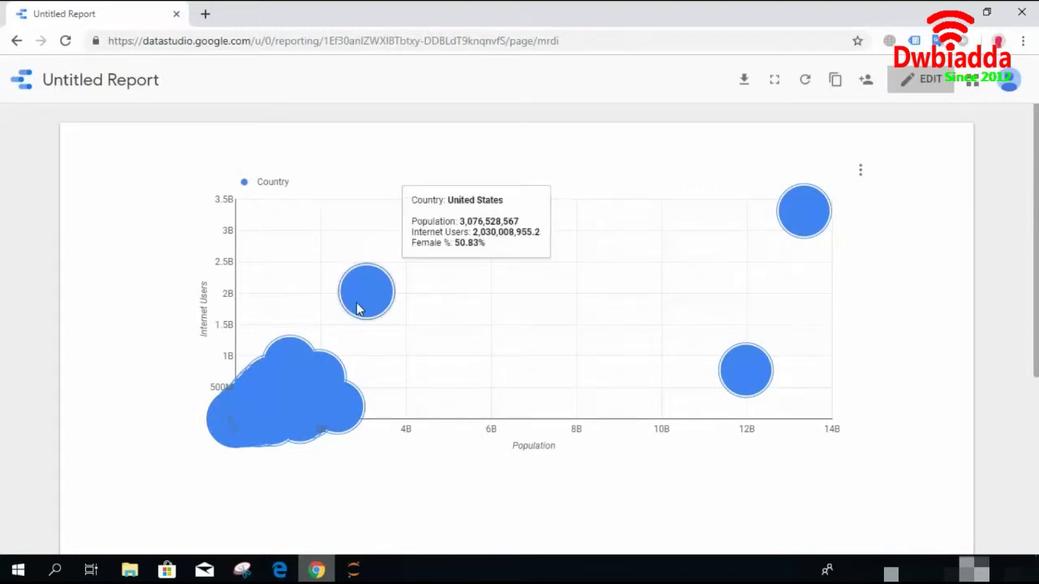
Step: Return to editing and remove Female % from the scatter chart's bubble size
left_click(906, 85)
left_click(521, 340)
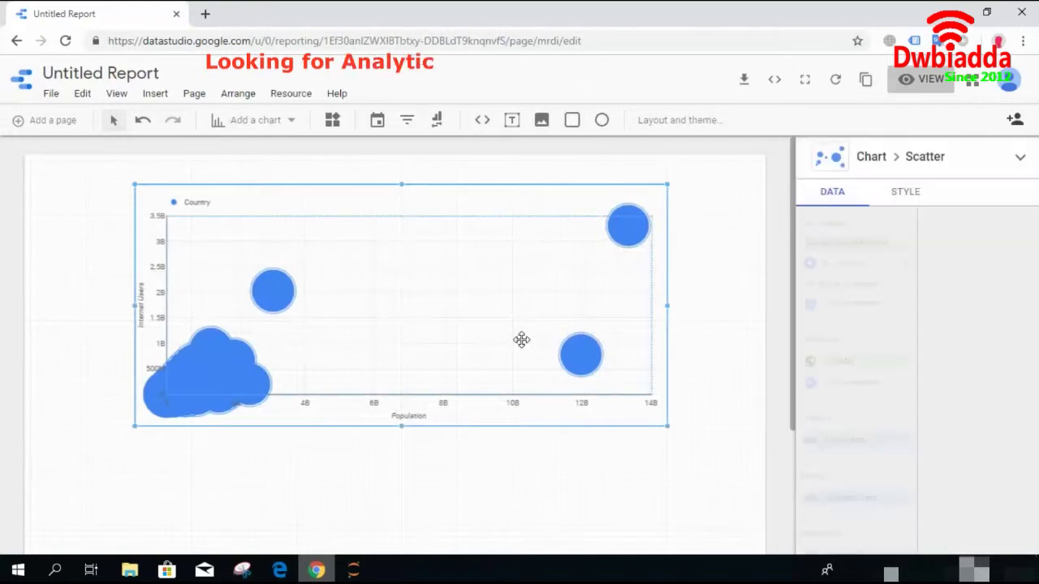
left_click_drag(794, 317, 800, 418)
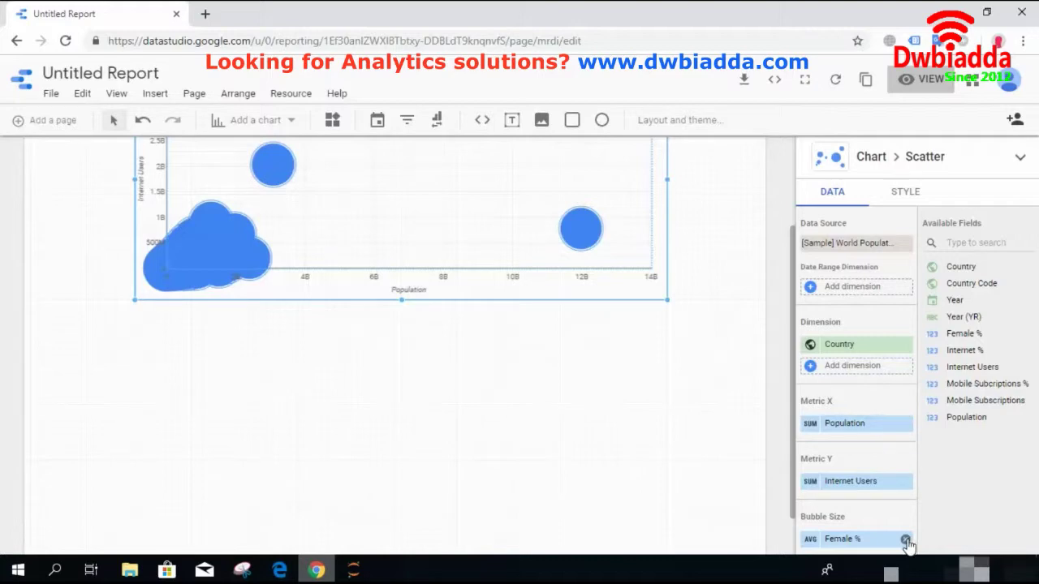
left_click(906, 540)
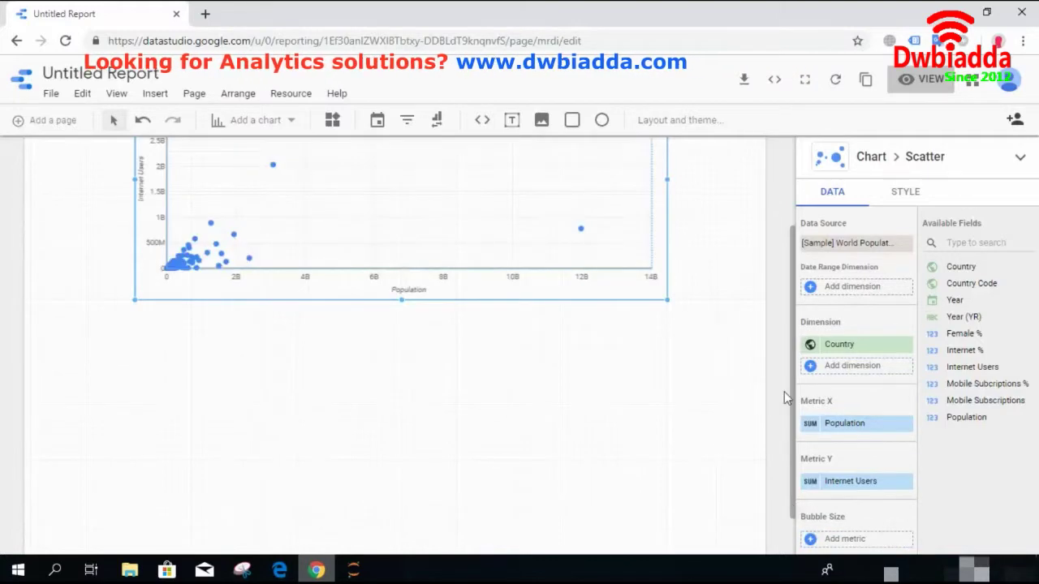
left_click_drag(791, 393, 781, 303)
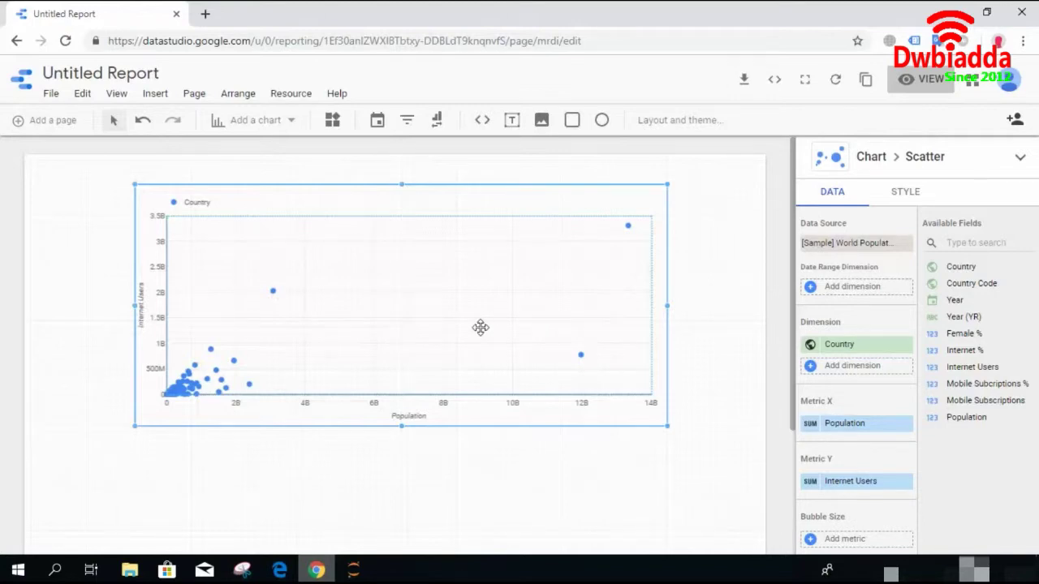
Step: Try data labels on the scatter chart, turn them off again, and set the bubble color to Country
left_click(912, 198)
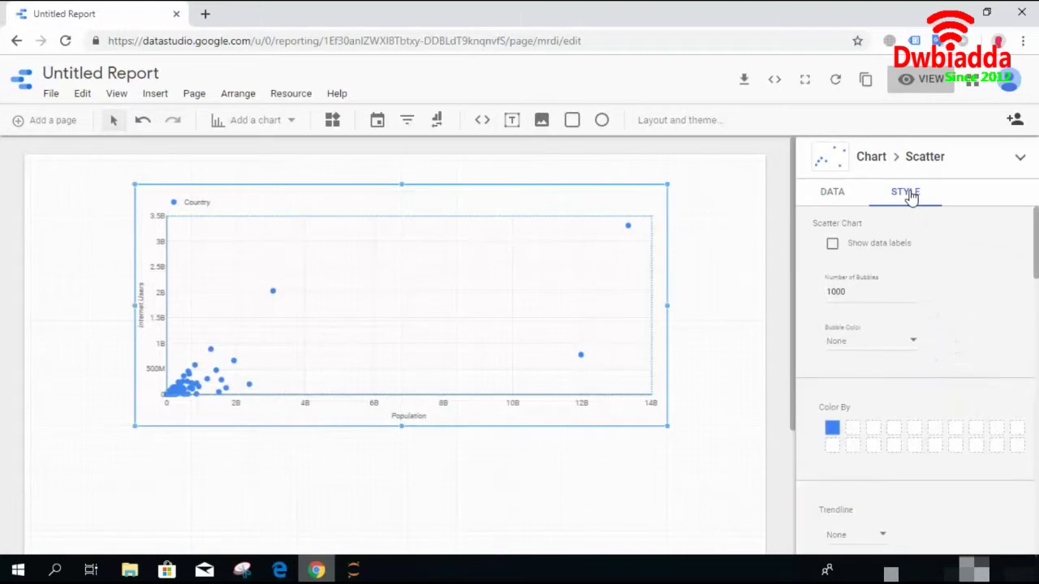
left_click(832, 248)
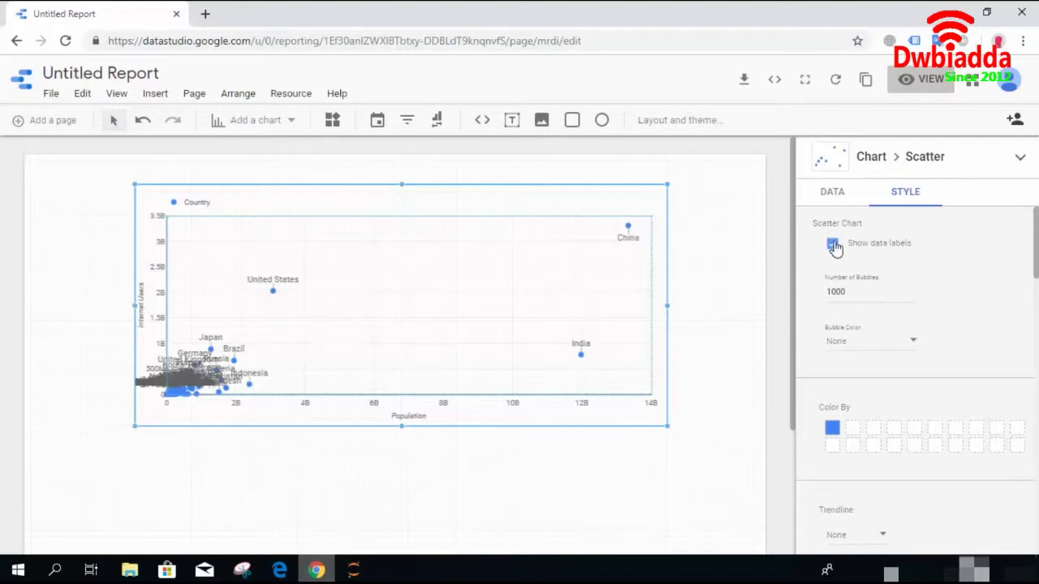
left_click(833, 245)
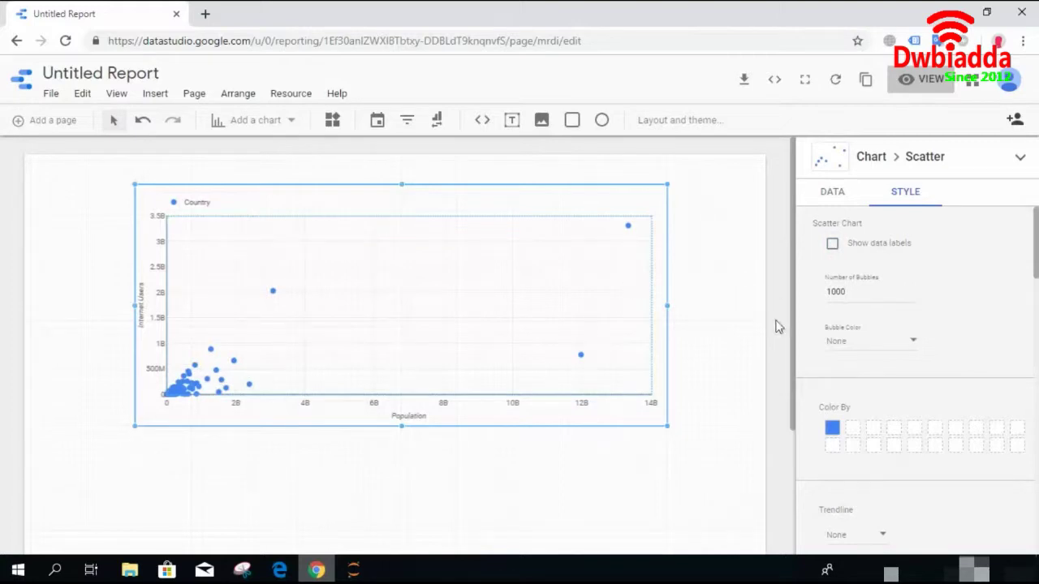
left_click(912, 342)
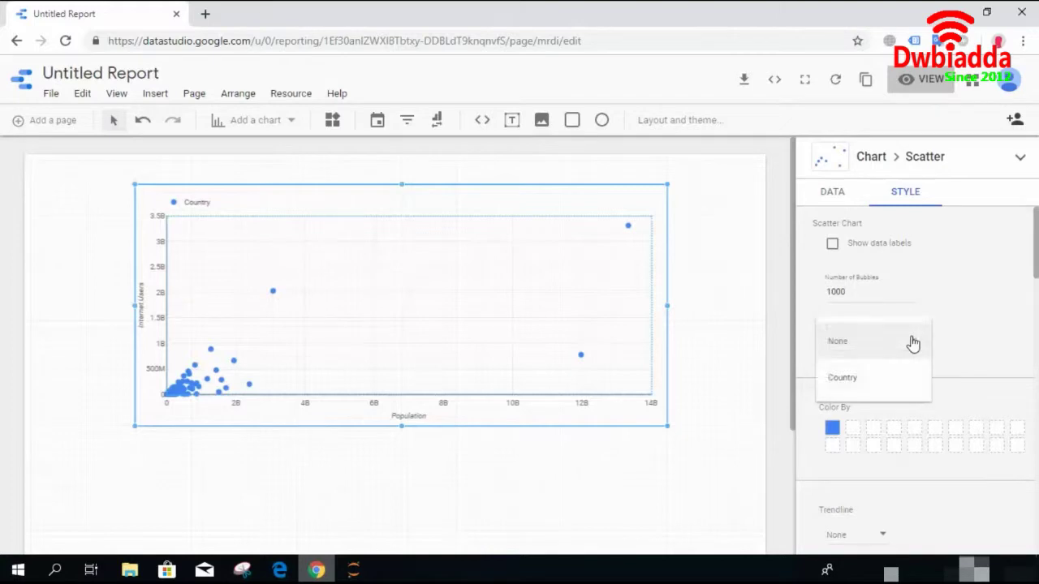
left_click(902, 380)
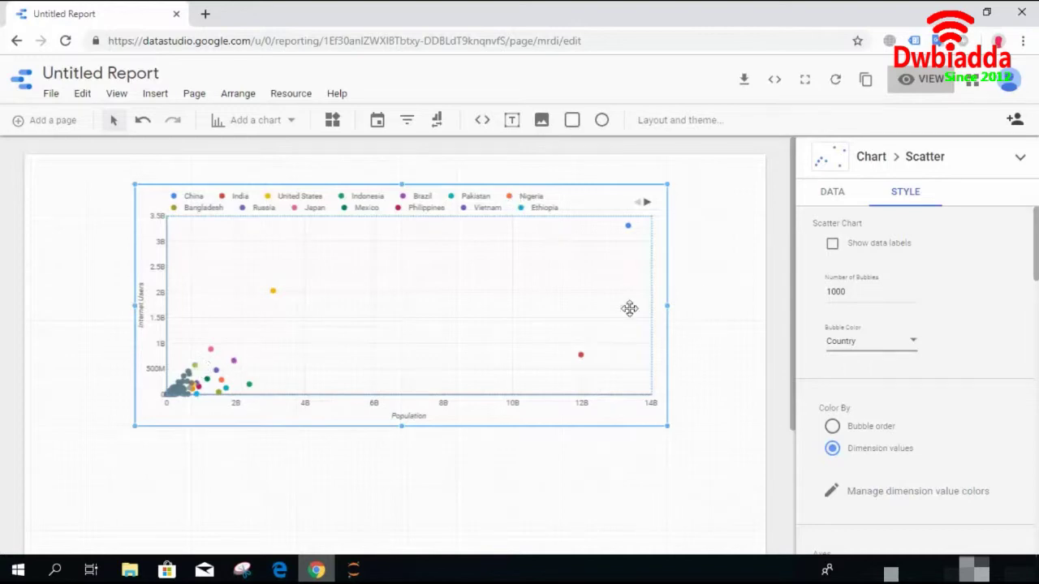
Step: Set the scatter chart's number of bubbles to 8
left_click(899, 292)
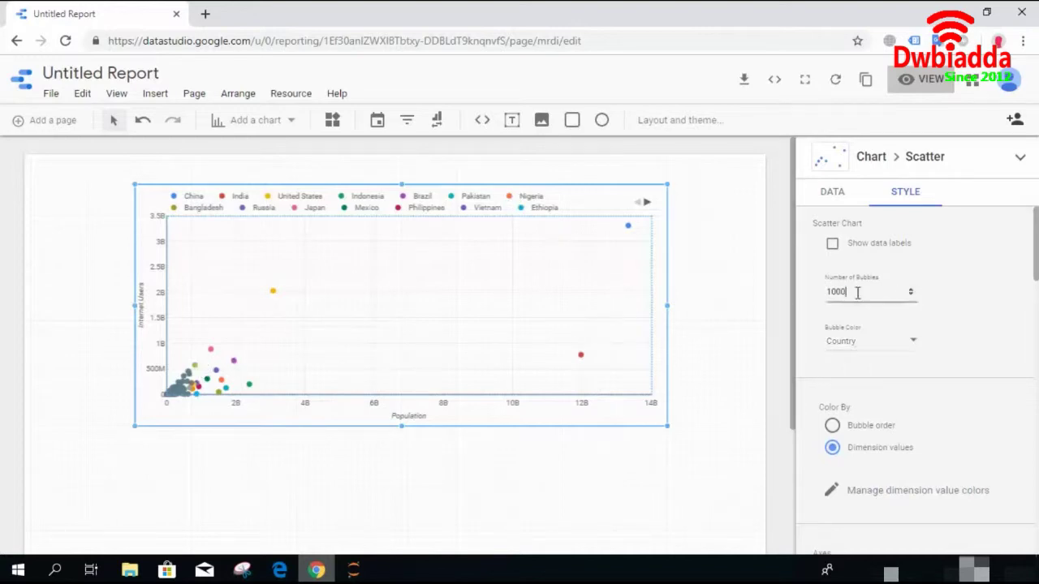
key("BackSpace")
key("BackSpace")
key("BackSpace")
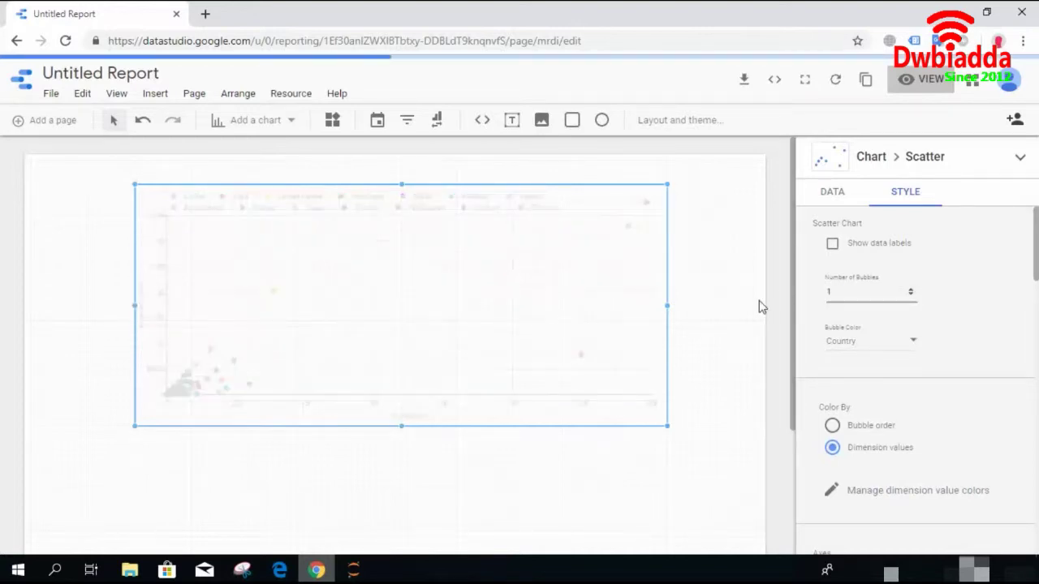
key("BackSpace")
type("8")
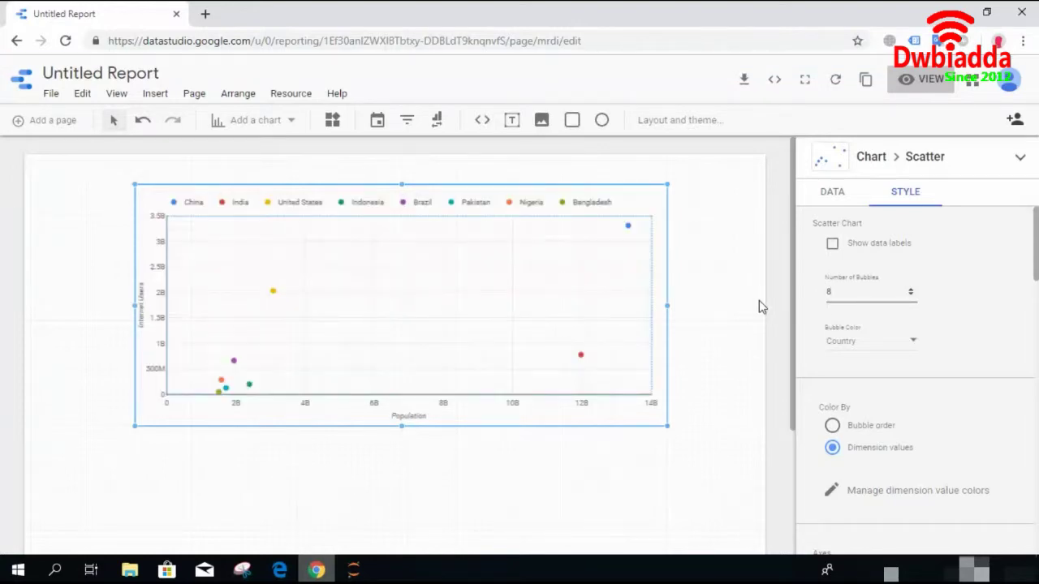
left_click(761, 307)
Step: Preview the report, examine the values of the Brazil point, and return to editing
left_click(508, 350)
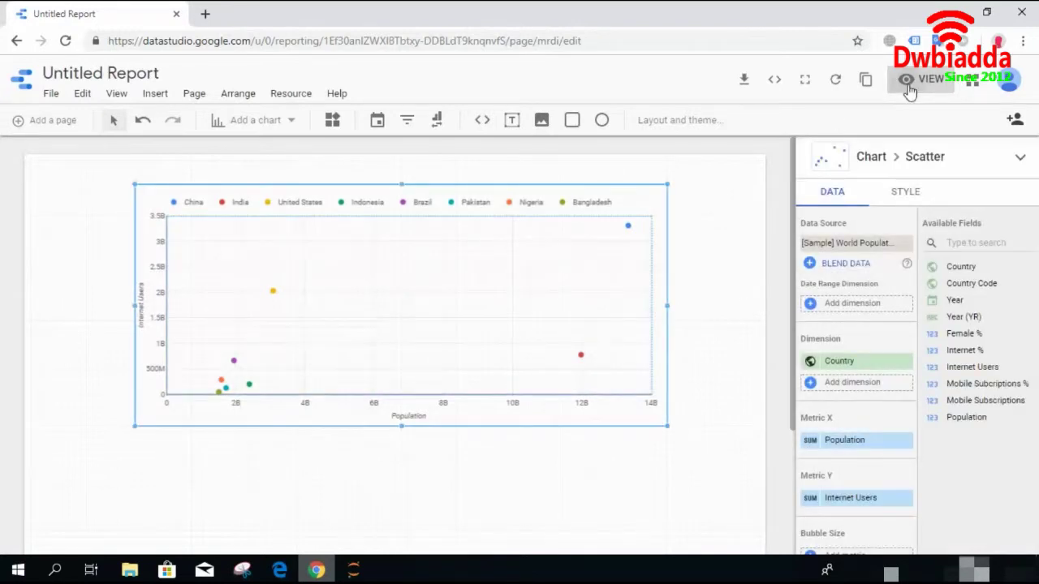
left_click(913, 79)
mouse_move(319, 382)
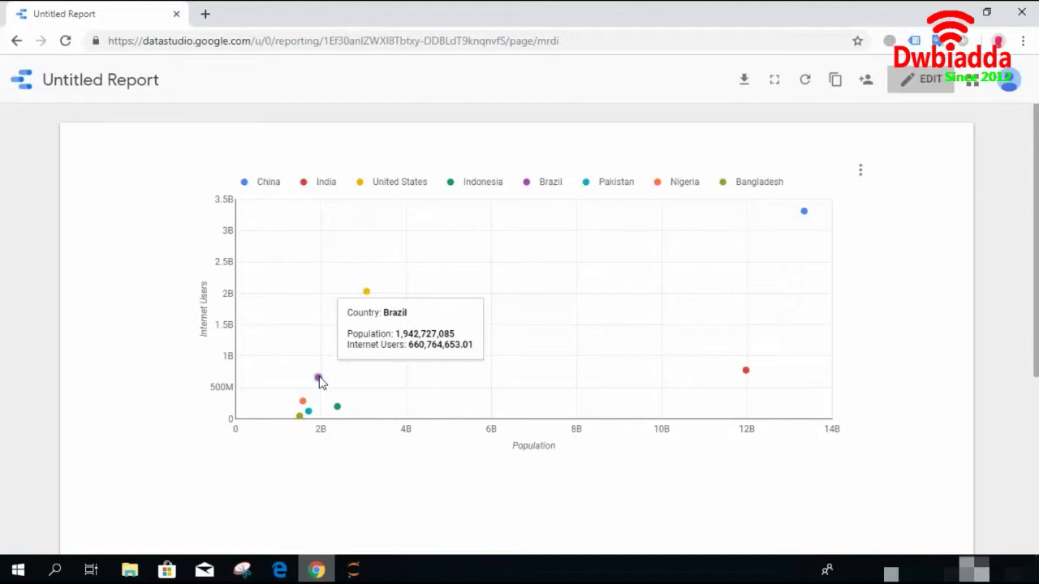
left_click(910, 81)
Step: Try coloring the scatter chart by bubble order and switch back to dimension values
left_click(498, 265)
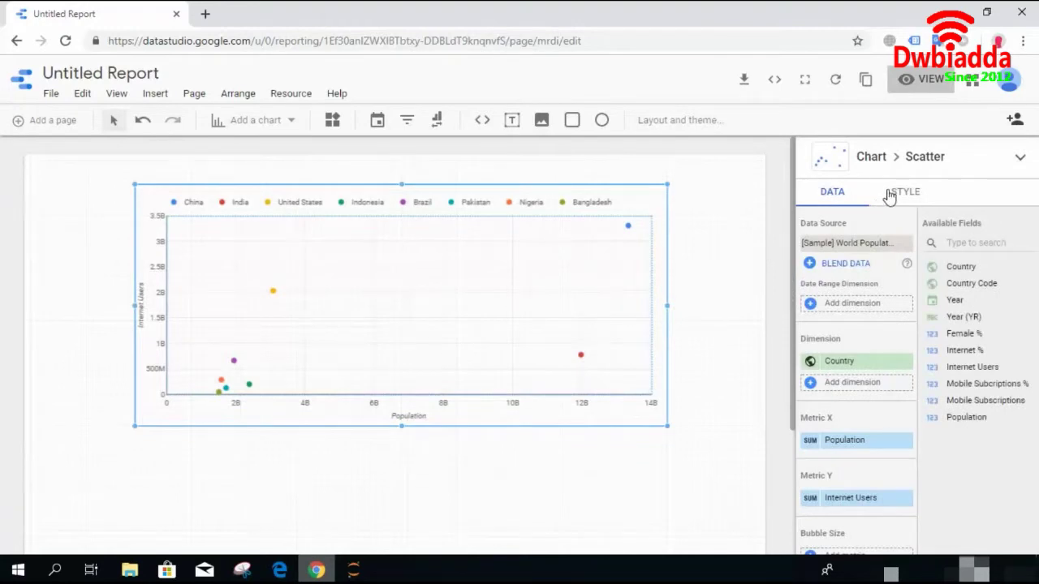
left_click(890, 197)
left_click_drag(1030, 231, 1031, 246)
scroll(893, 260, "down", 1)
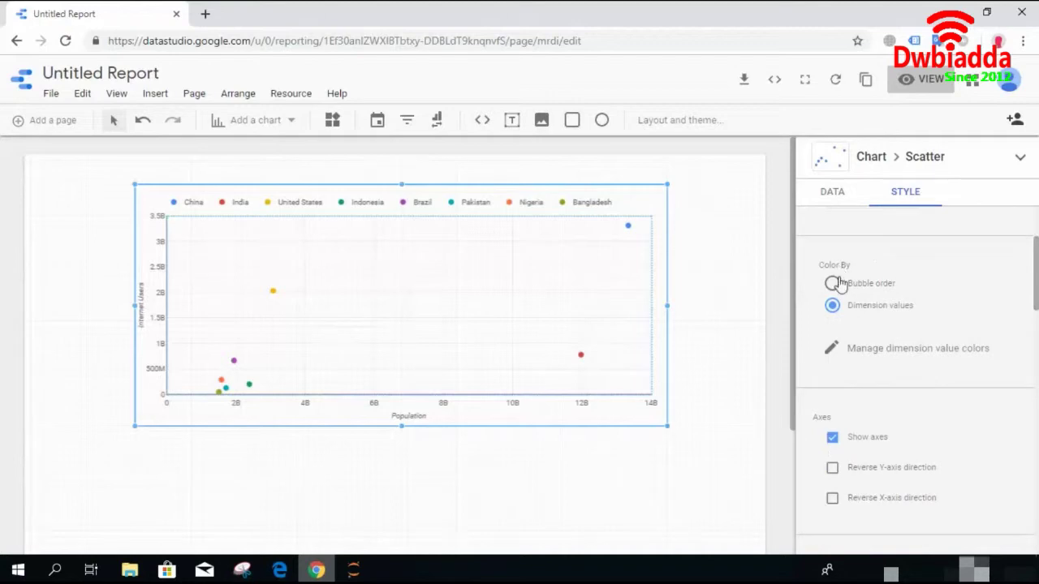
left_click(834, 285)
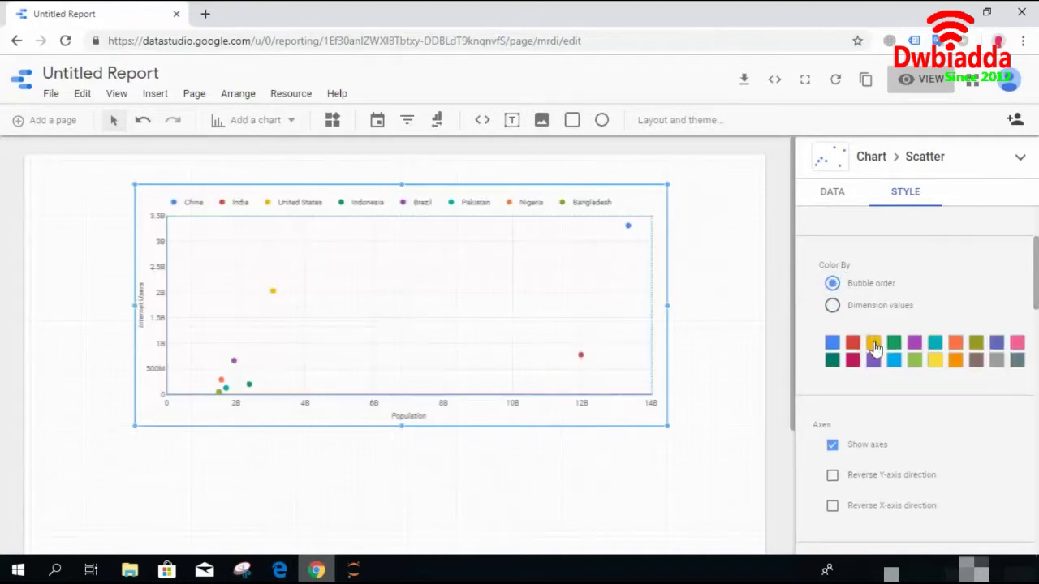
left_click(833, 311)
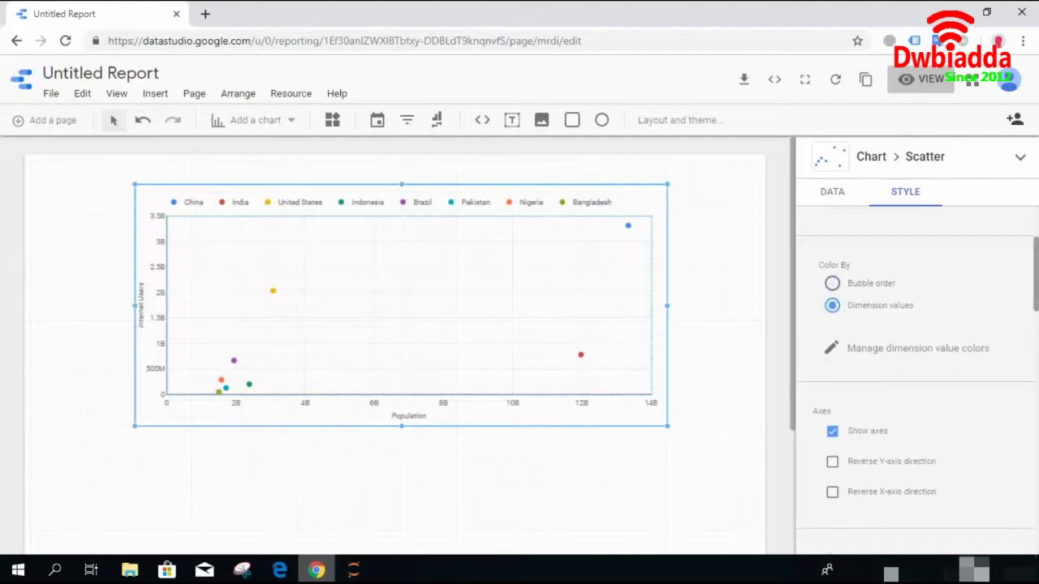
Step: Try reversing the Y-axis and the X-axis direction of the scatter chart, turning each option off again
scroll(917, 382, "down", 3)
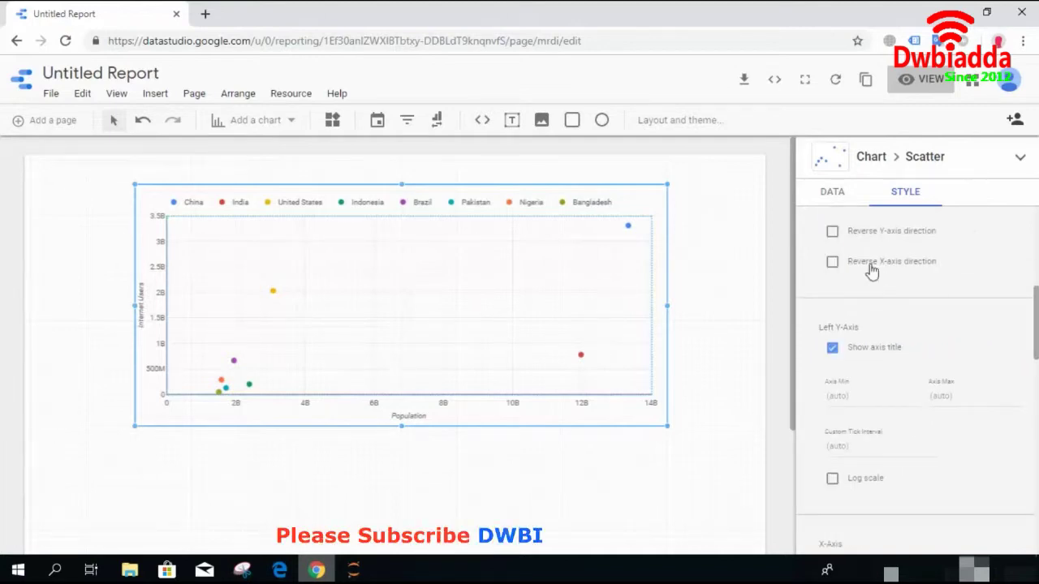
left_click(833, 234)
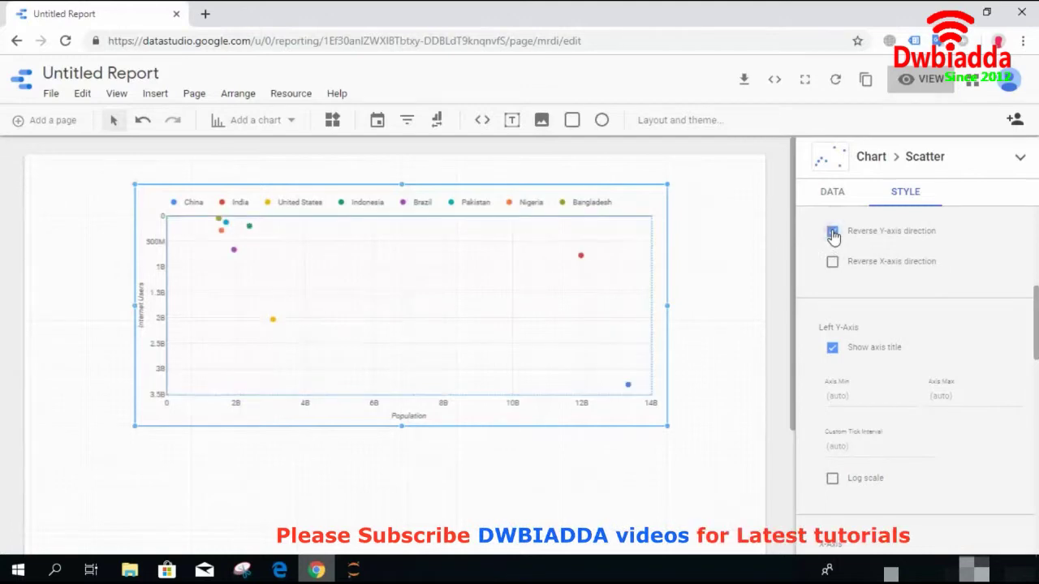
left_click(833, 233)
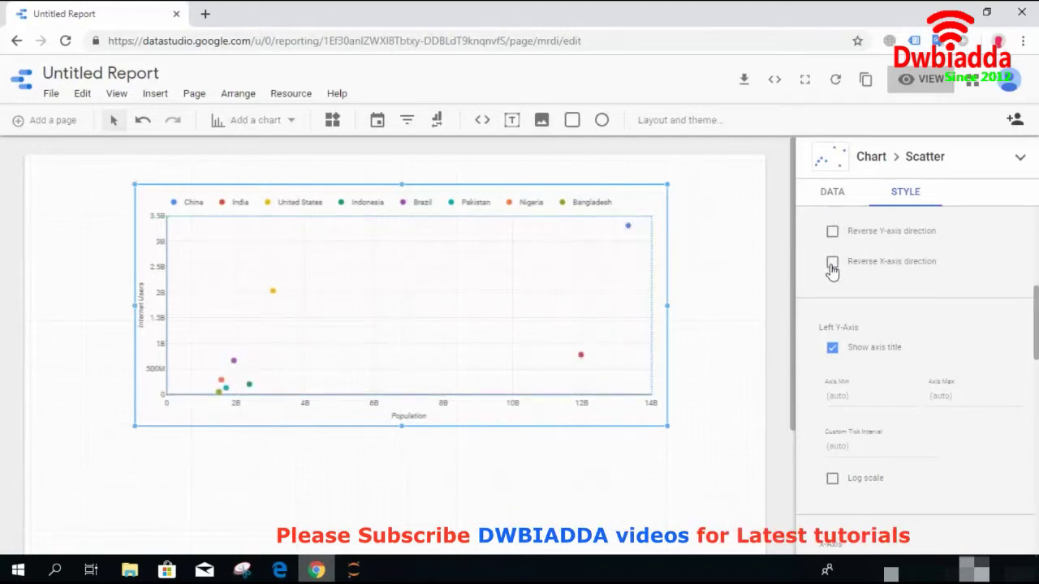
left_click(832, 264)
left_click(832, 264)
Step: Set the scatter chart's axis color to dark red and its grid color to yellow
scroll(1032, 349, "down", 1)
scroll(1015, 276, "down", 2)
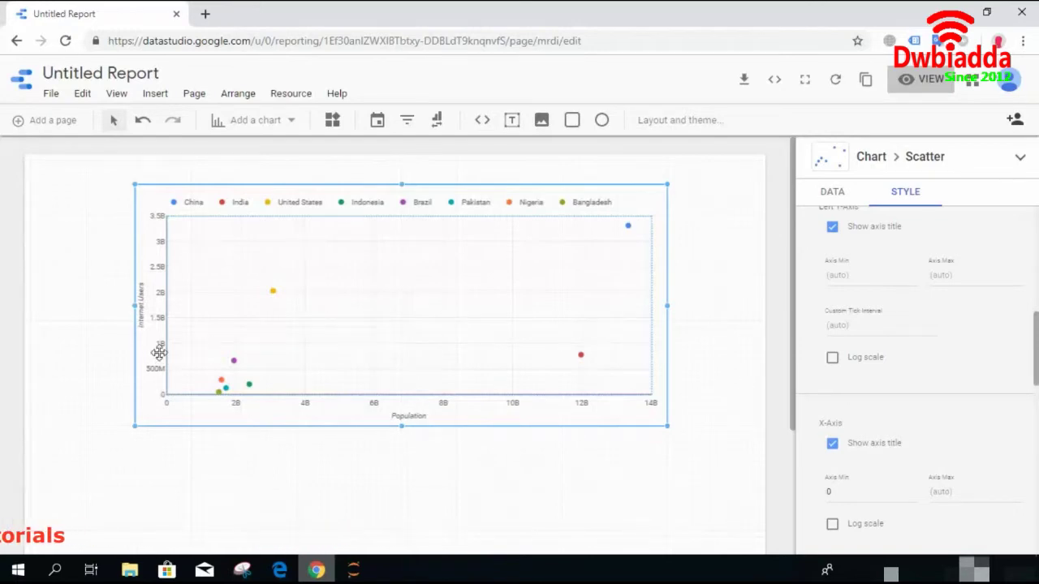
scroll(917, 382, "down", 3)
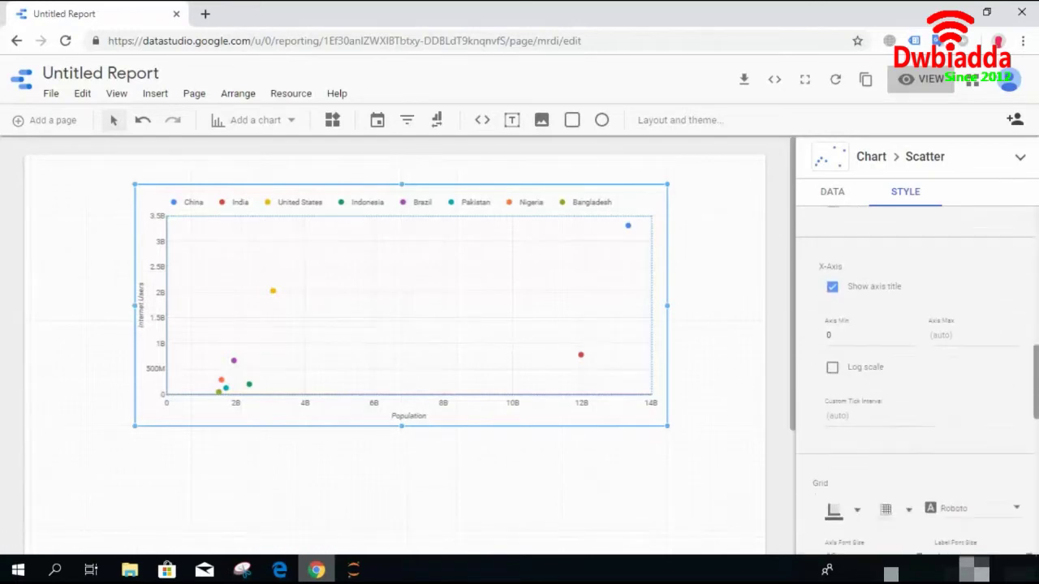
scroll(917, 382, "down", 2)
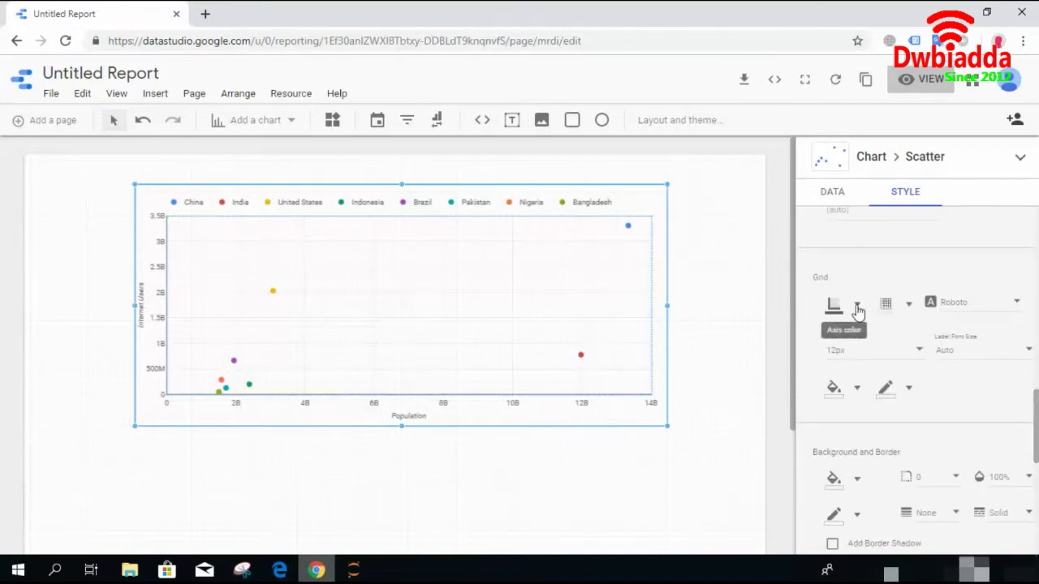
left_click(858, 309)
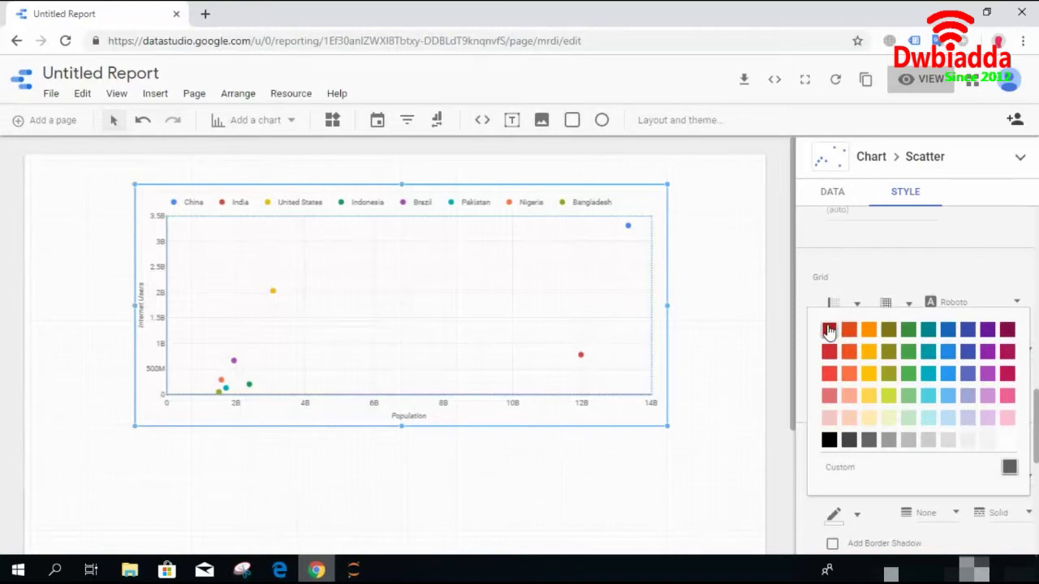
left_click(829, 329)
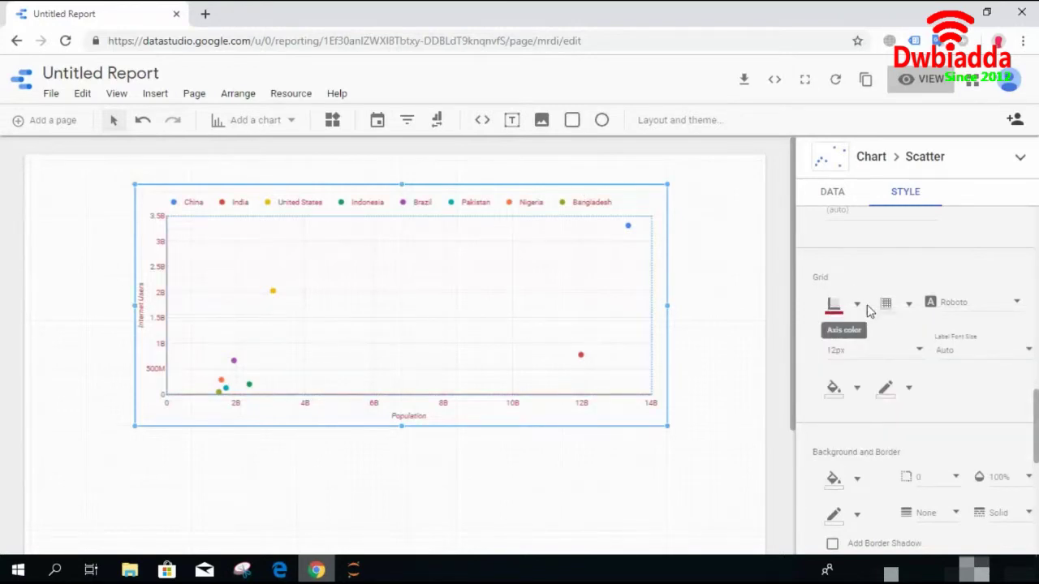
left_click(909, 308)
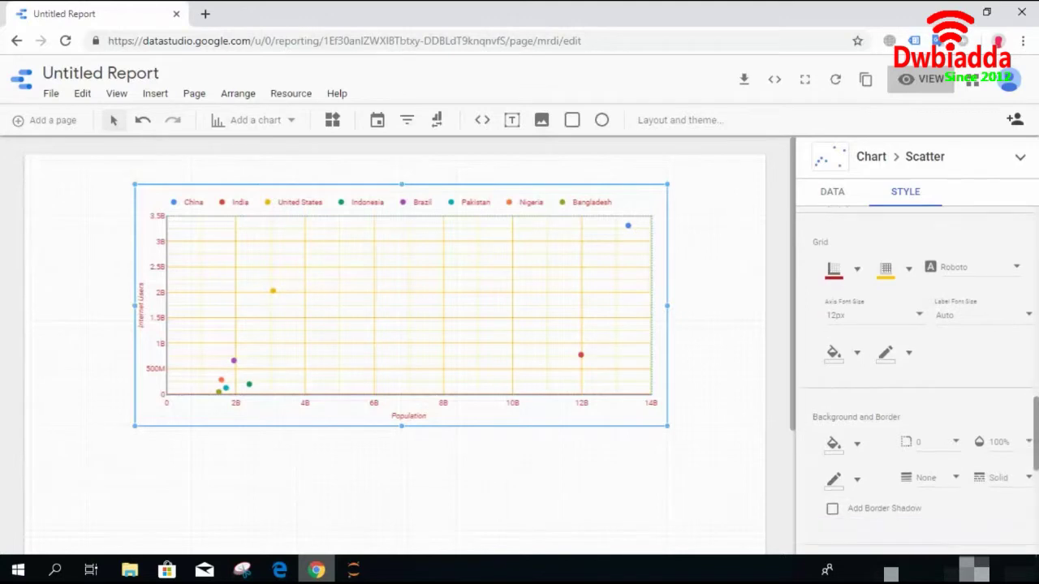
Step: Place the scatter chart's legend on the right side of the plot and preview the report before returning to editing
scroll(884, 394, "down", 3)
scroll(915, 380, "up", 1)
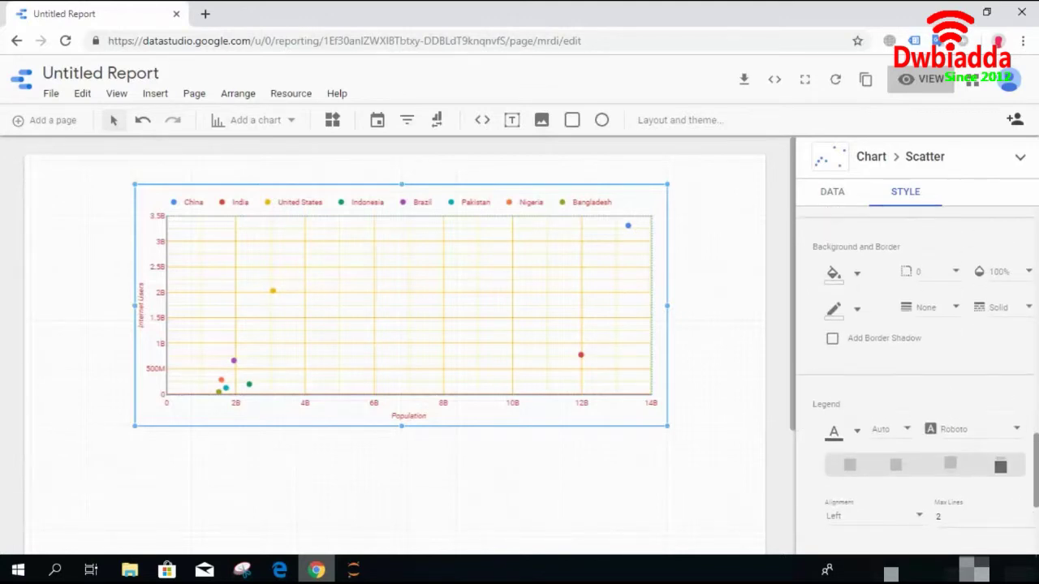
left_click(895, 464)
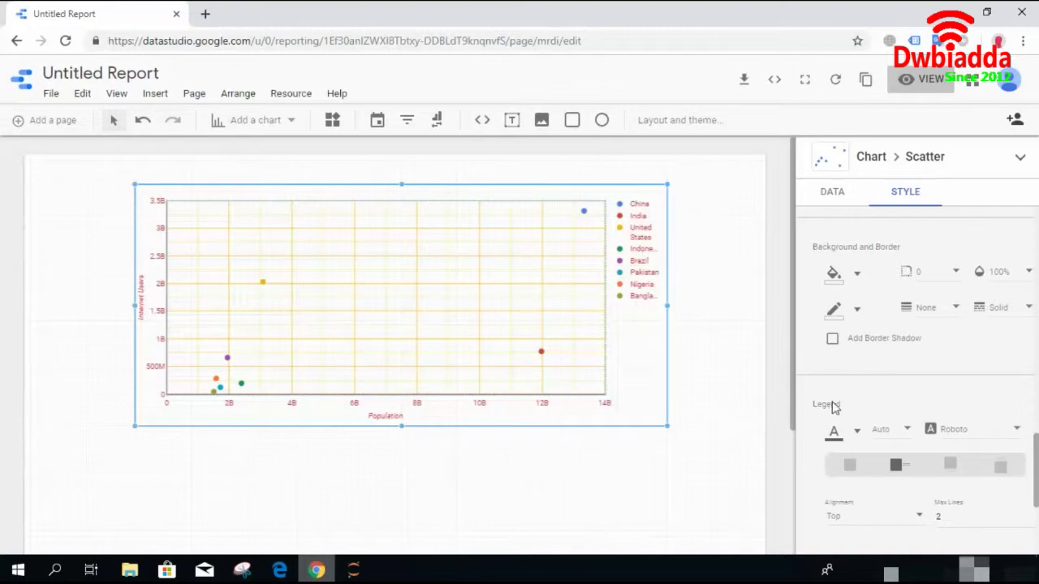
scroll(917, 390, "down", 2)
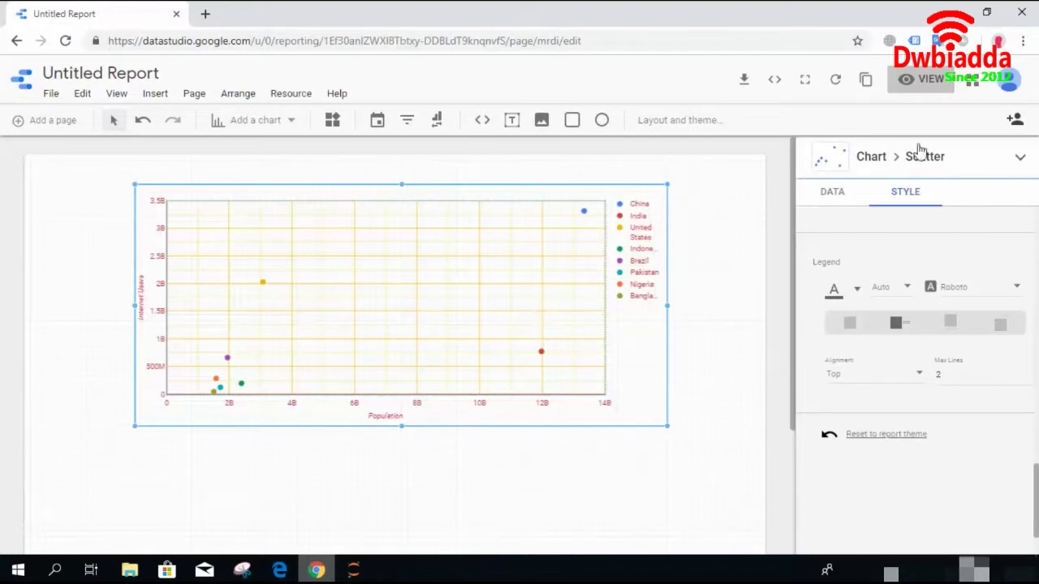
left_click(925, 79)
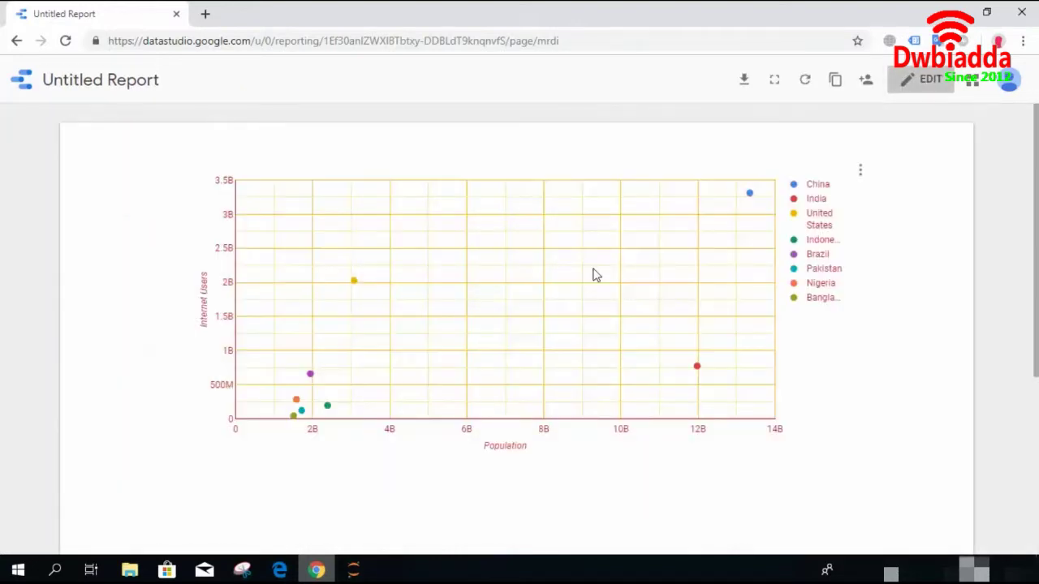
left_click(905, 78)
Step: Change the report's theme to Simple Dark
left_click(529, 295)
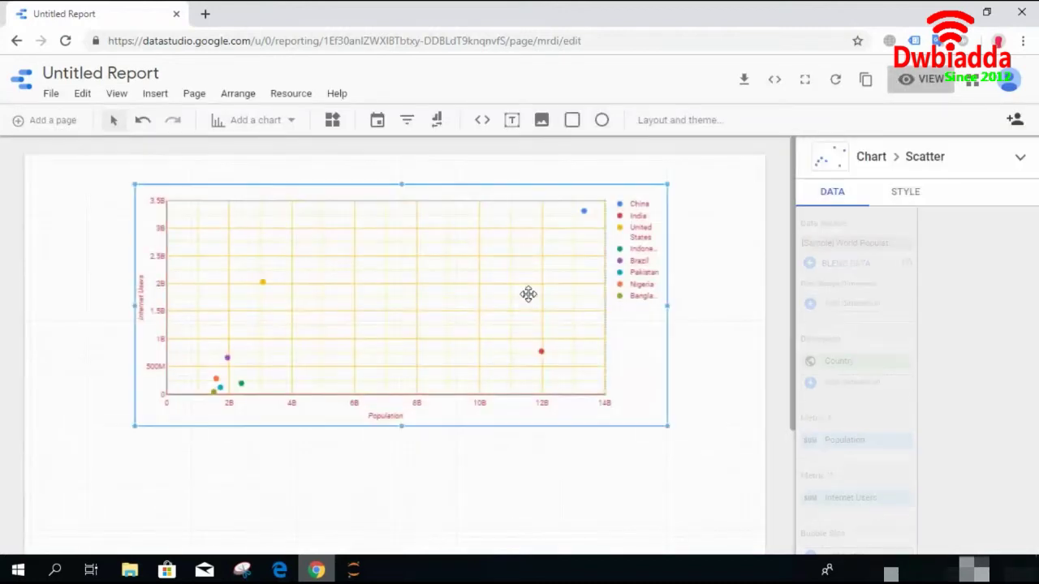
left_click(692, 292)
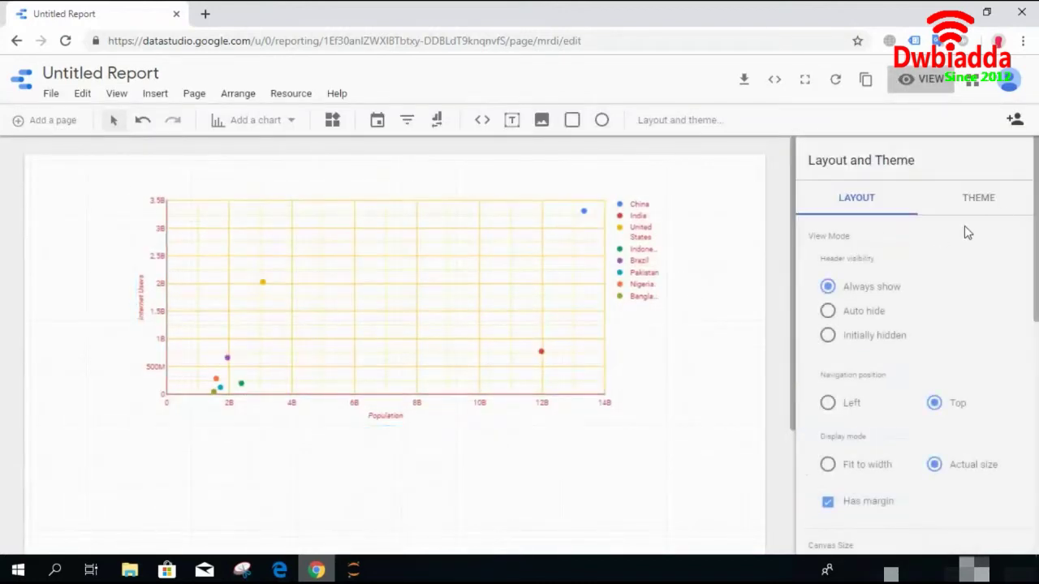
left_click(996, 209)
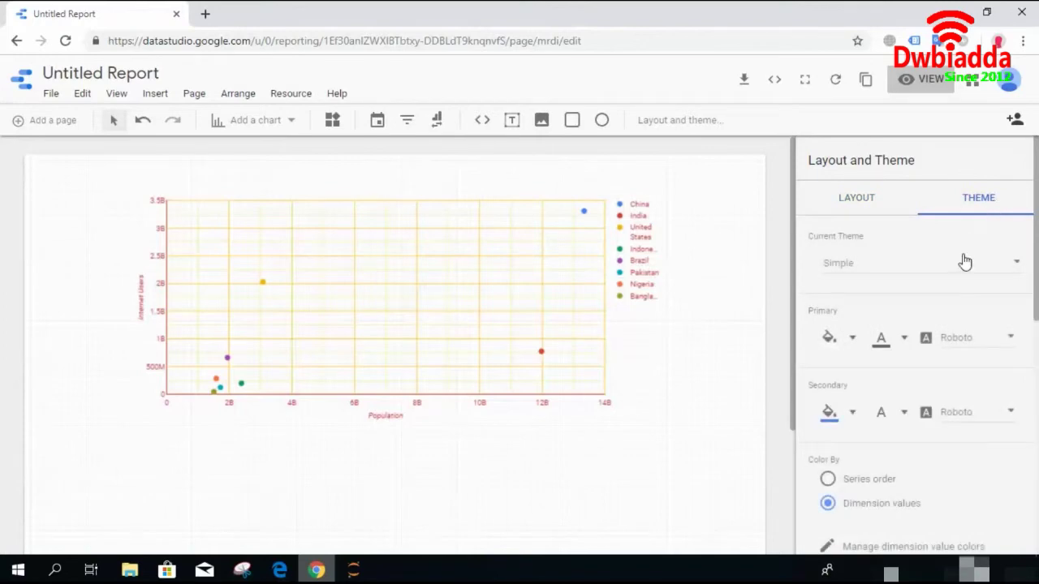
left_click(964, 262)
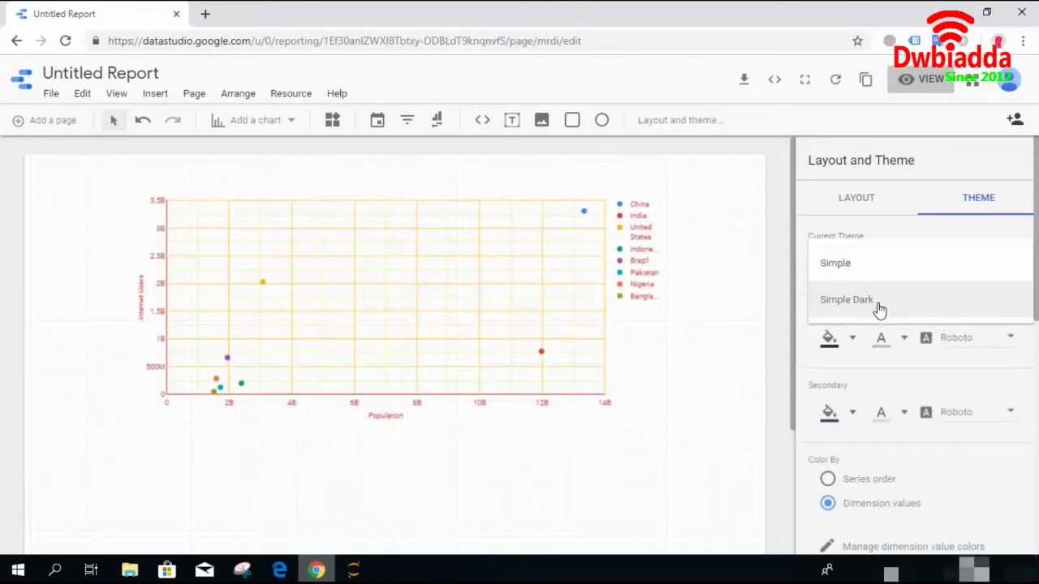
left_click(881, 307)
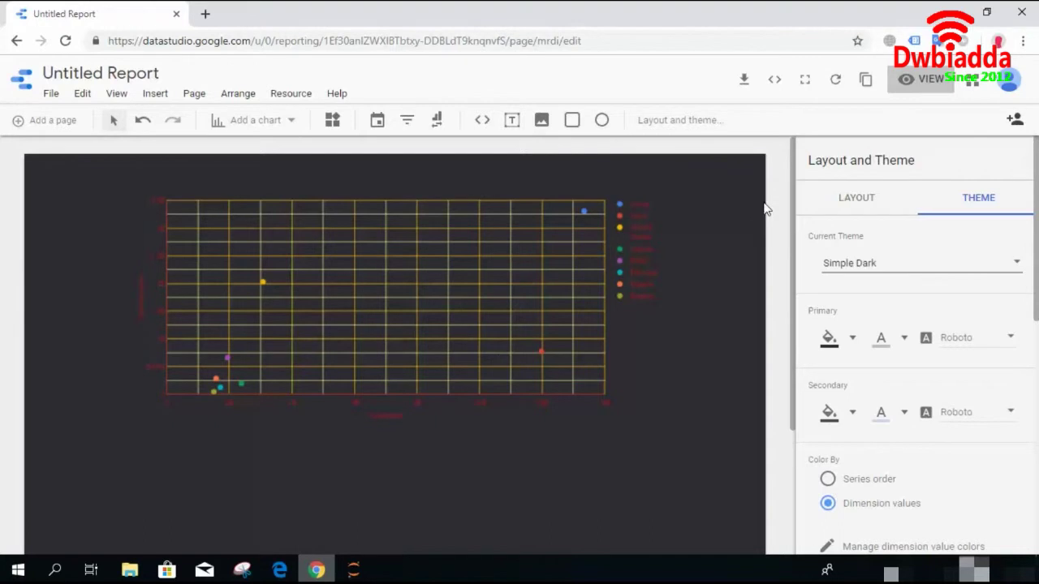
Step: Add a bubble chart to the report and position it below the existing scatter chart
left_click(522, 258)
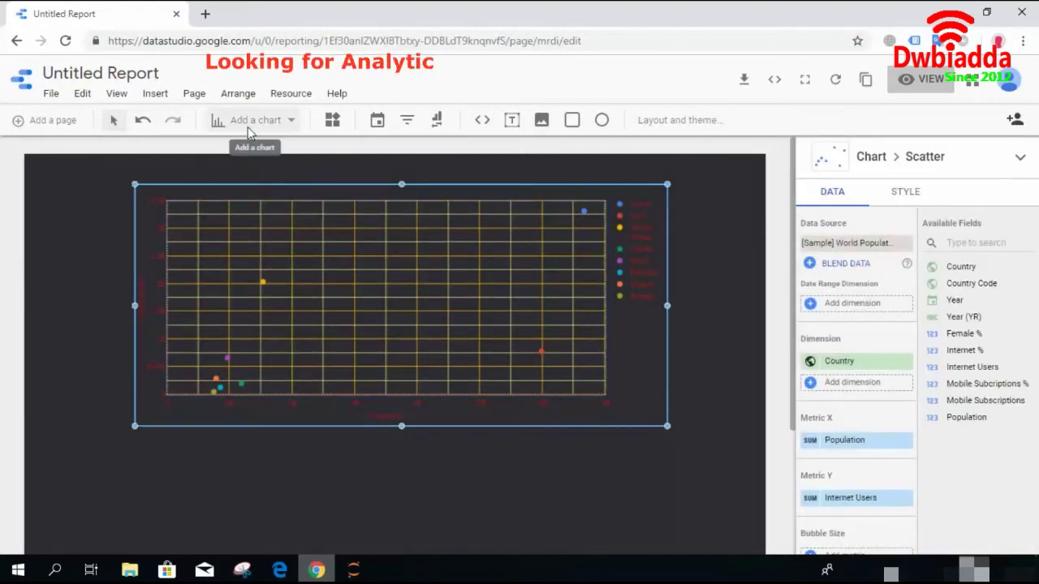
left_click(247, 122)
left_click_drag(442, 265, 443, 411)
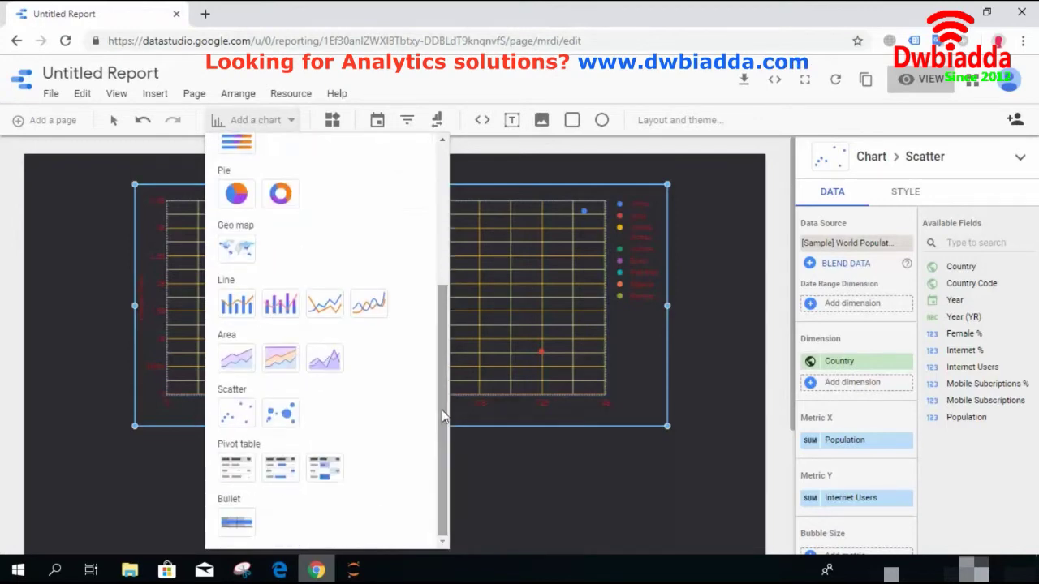
left_click(282, 414)
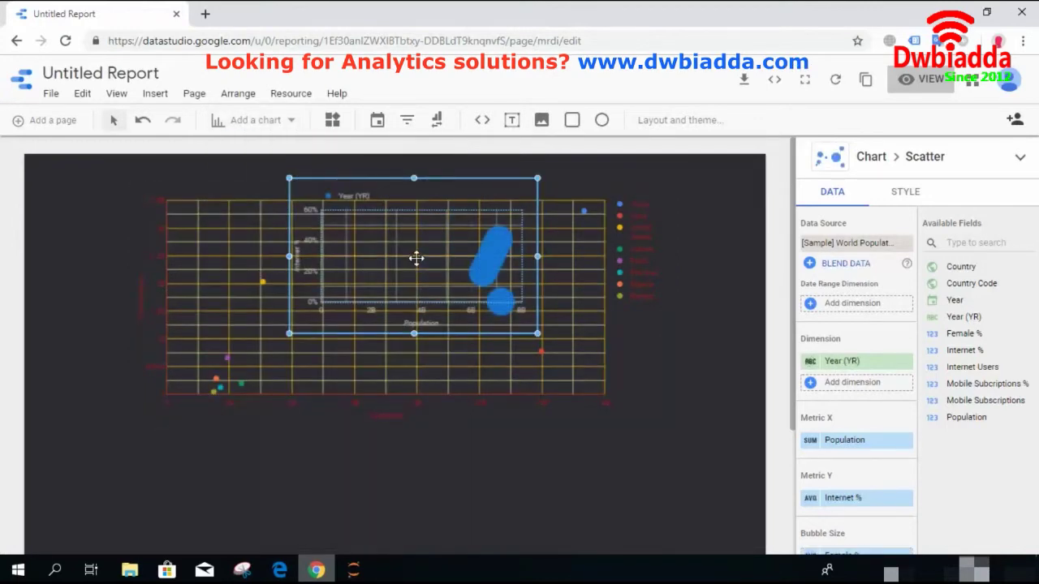
left_click_drag(417, 292, 503, 505)
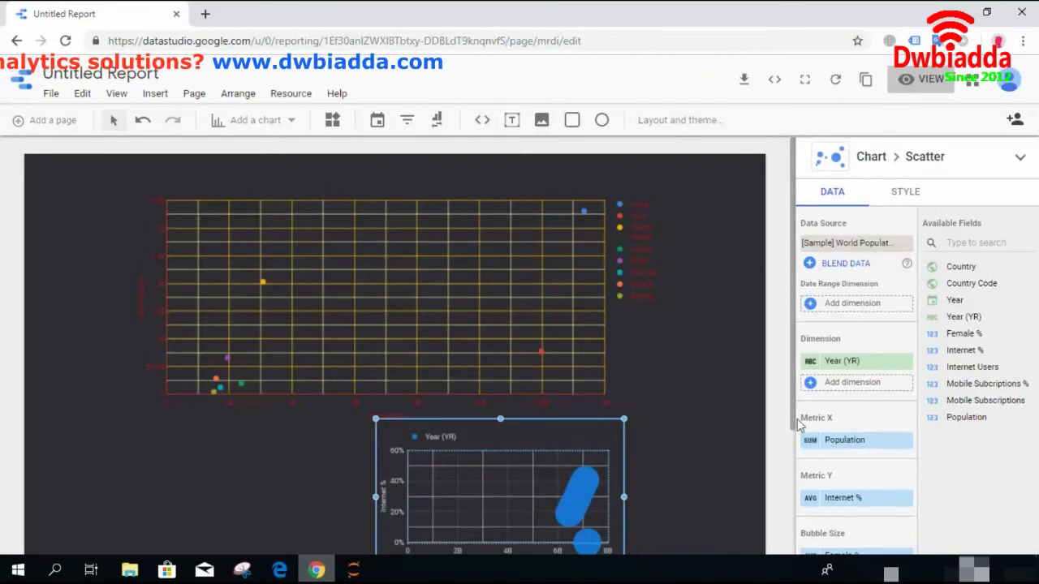
Step: Enlarge the new bubble chart, widening it toward the page's left side and extending its height downward
left_click_drag(792, 392, 796, 480)
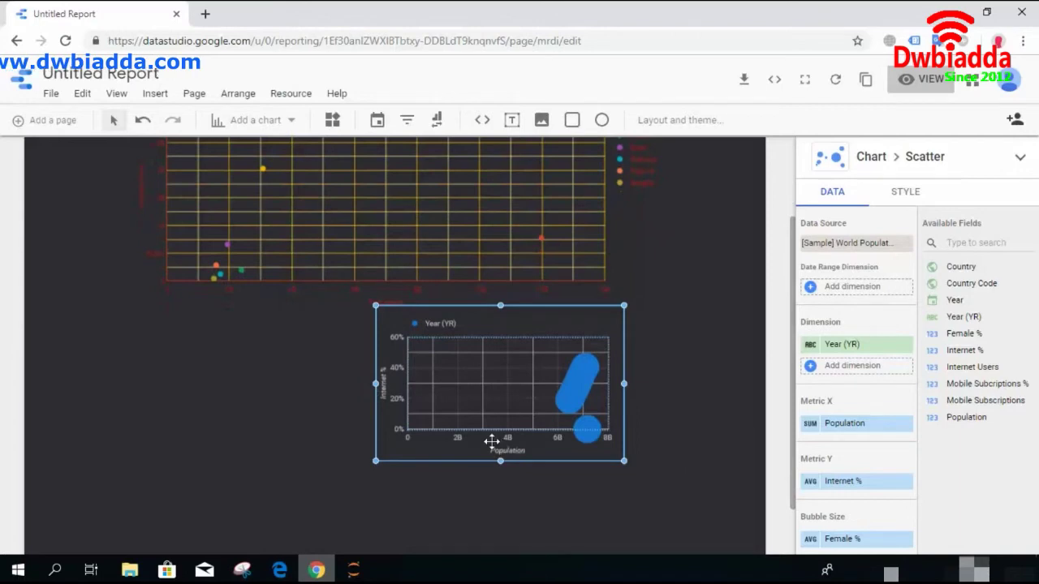
left_click_drag(376, 386, 160, 373)
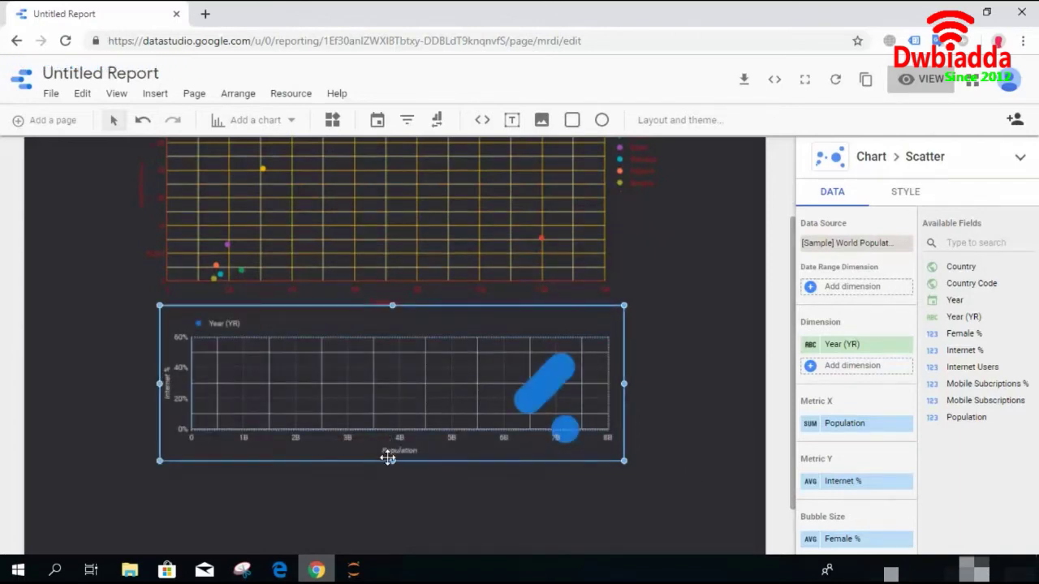
left_click_drag(393, 461, 393, 522)
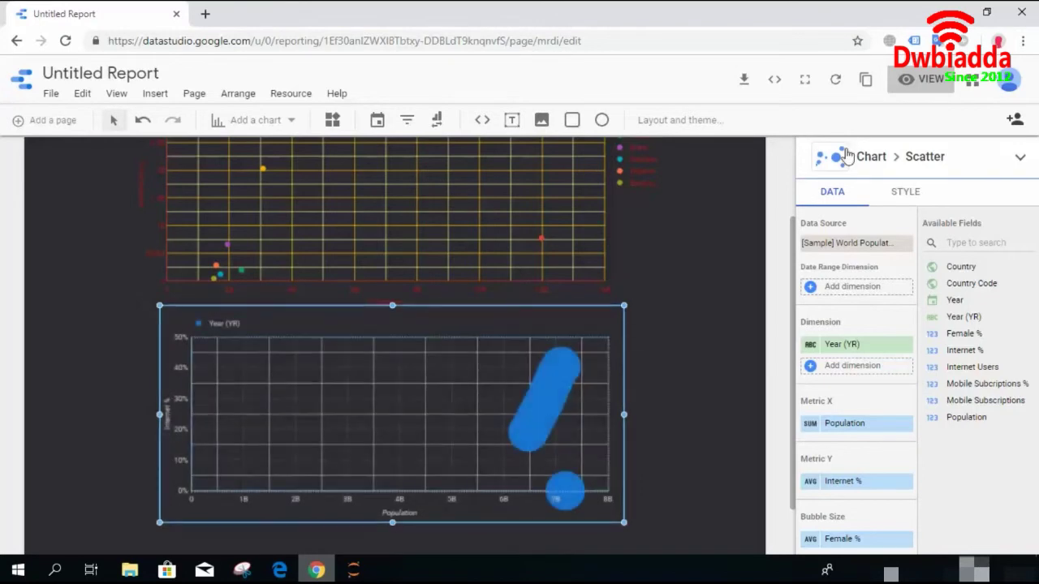
Step: Preview the report, examine the values of the YR2014 bubble, and return to editing
left_click(933, 80)
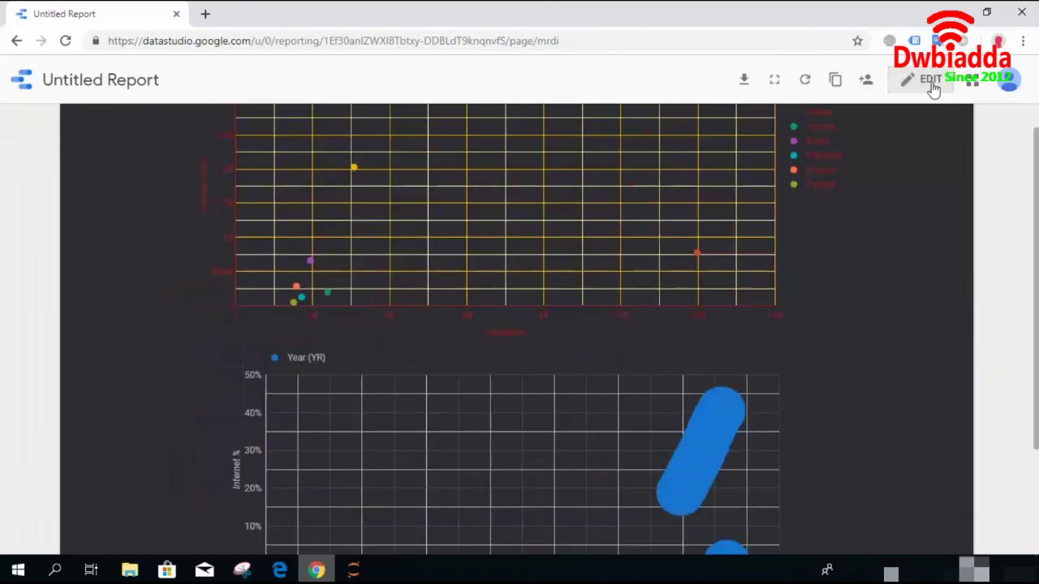
scroll(861, 388, "down", 3)
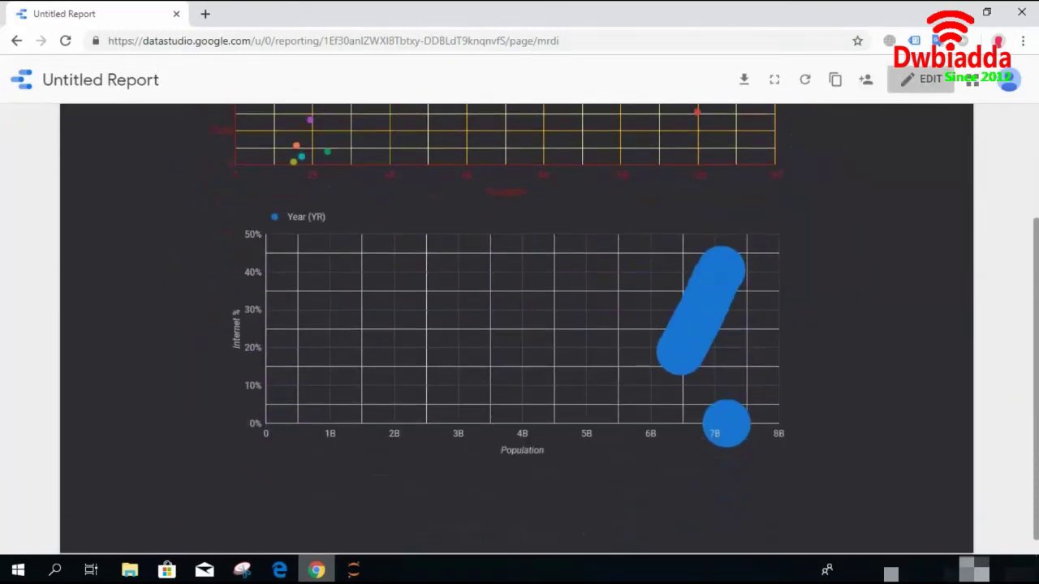
mouse_move(734, 417)
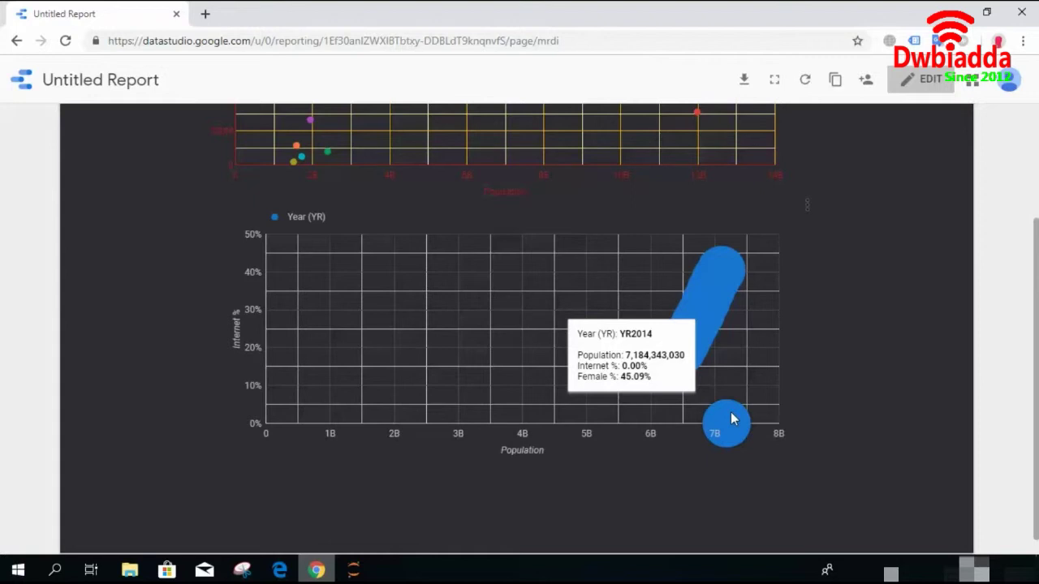
left_click(904, 86)
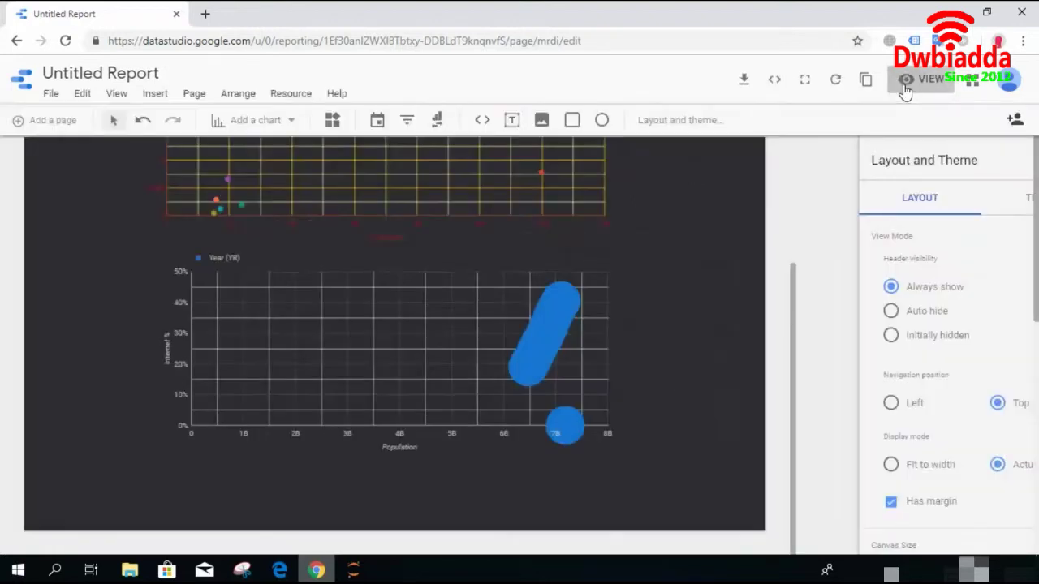
Step: Set the bubble chart's bubble size metric to Population and replace it with Internet Users
left_click(529, 311)
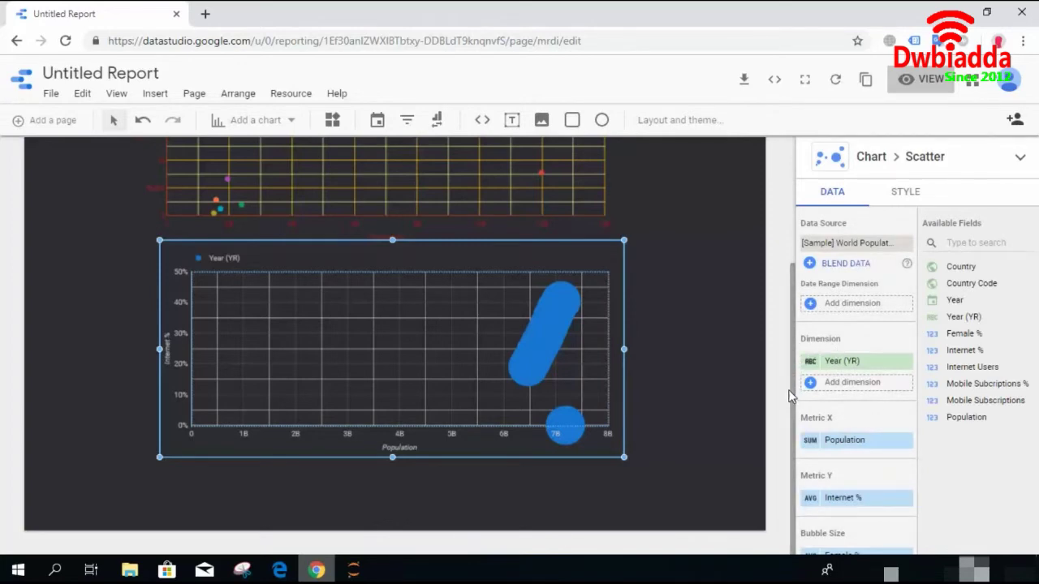
scroll(795, 455, "down", 1)
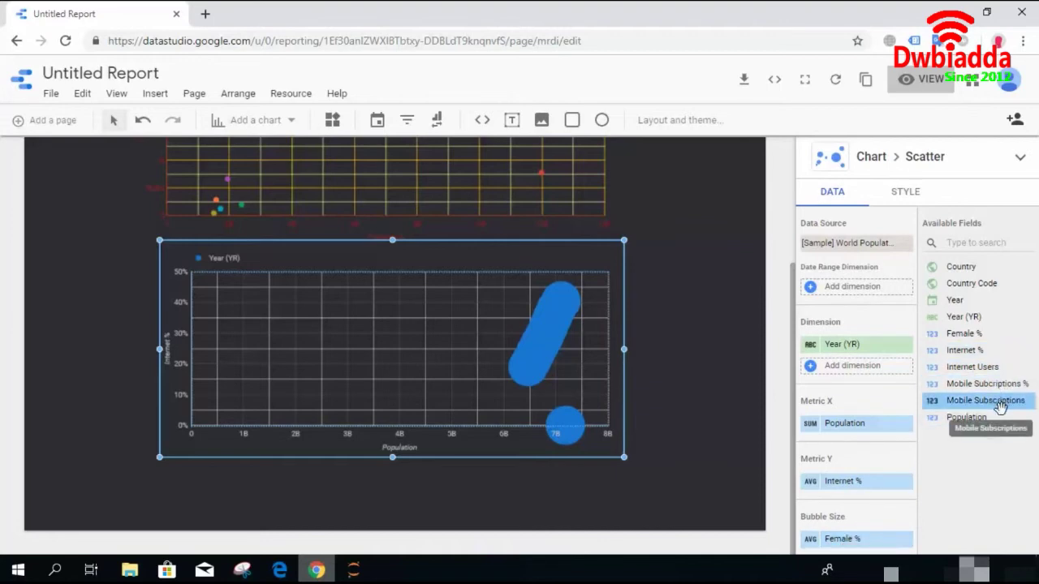
left_click_drag(982, 416, 867, 539)
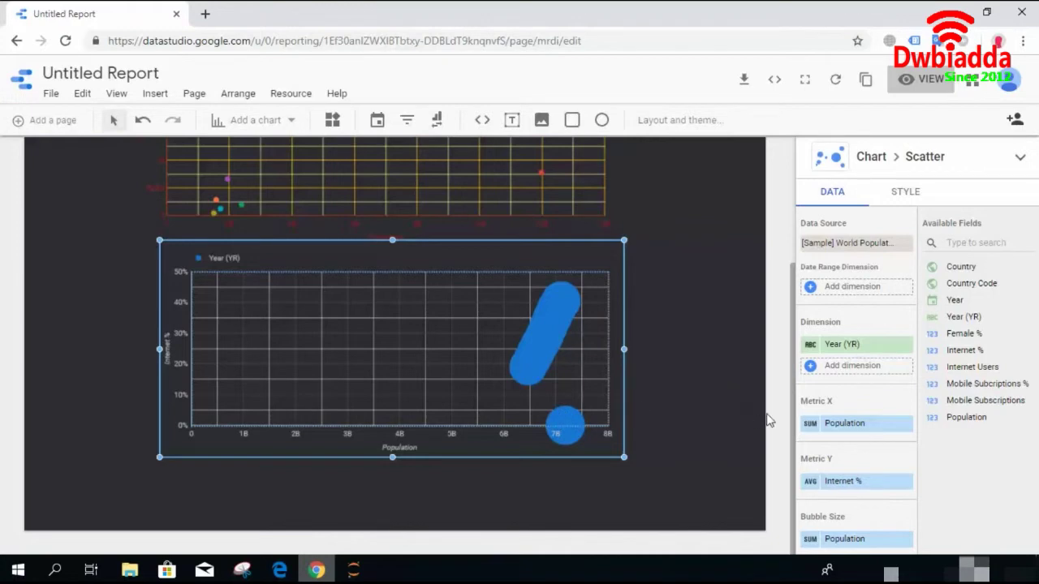
left_click_drag(984, 367, 867, 548)
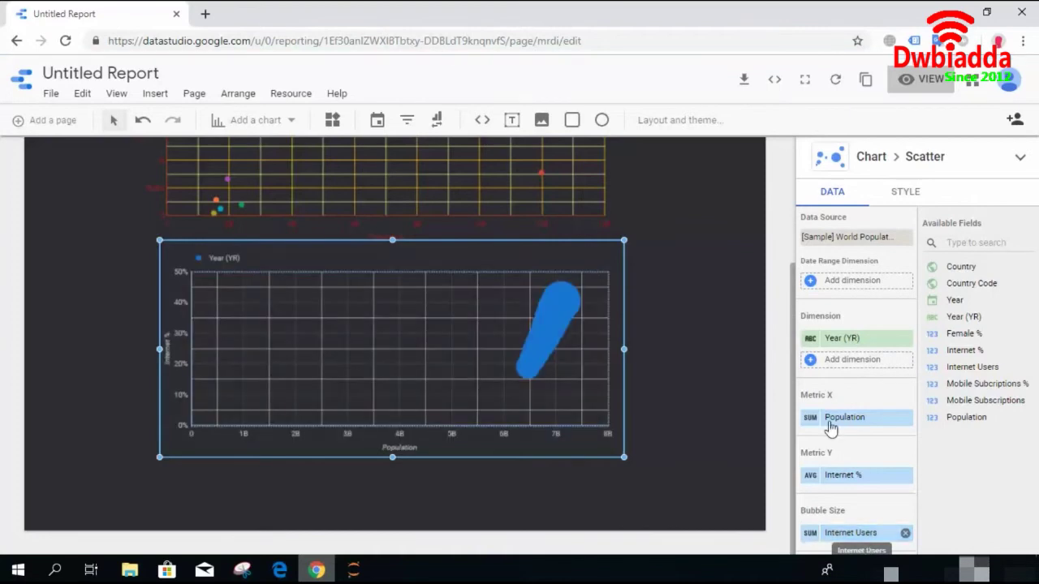
Step: Preview the report, examine the values of the YR2005 bubble, and return to editing
left_click(972, 87)
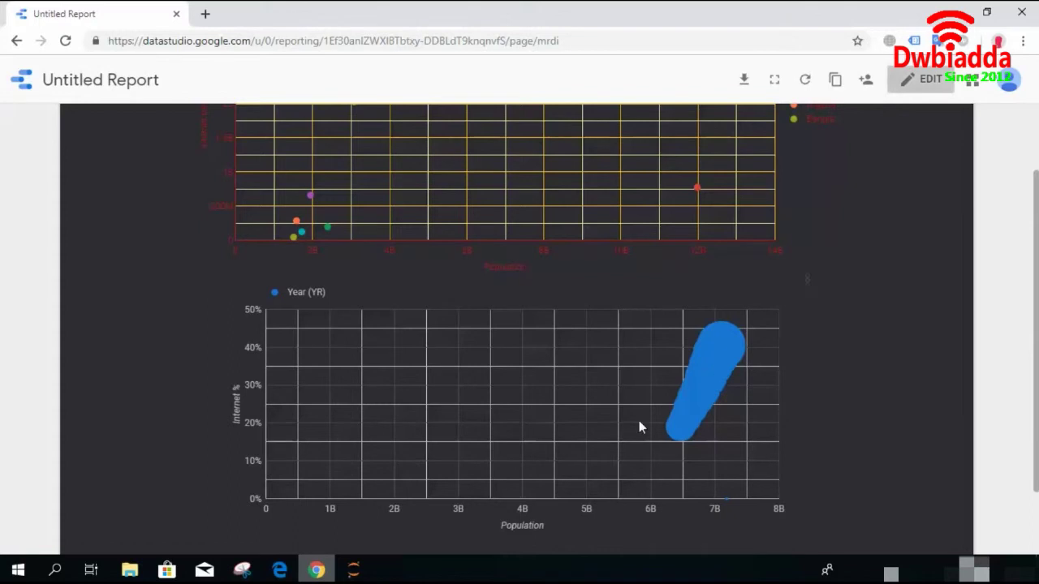
mouse_move(679, 429)
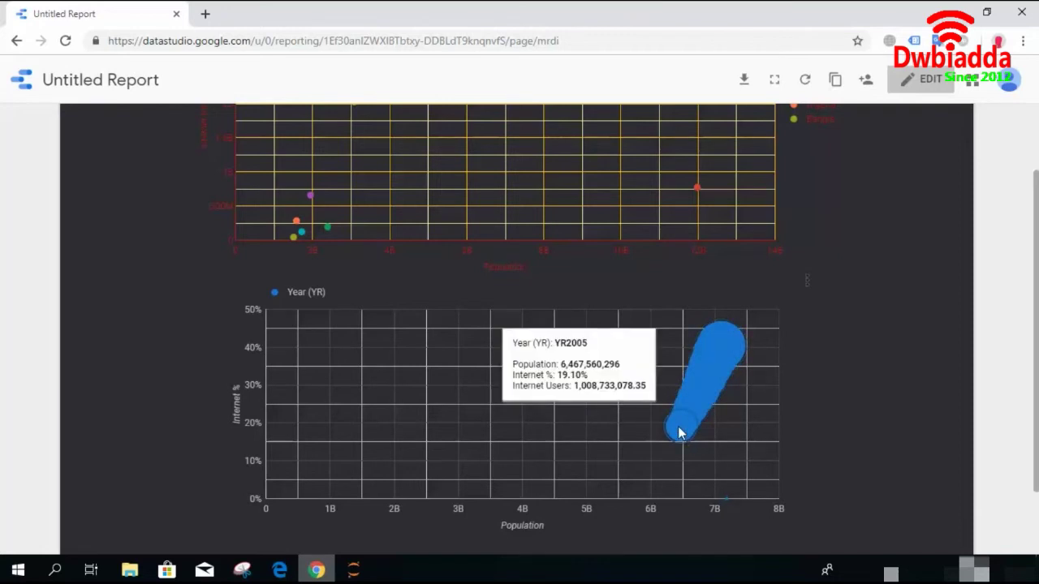
left_click(907, 82)
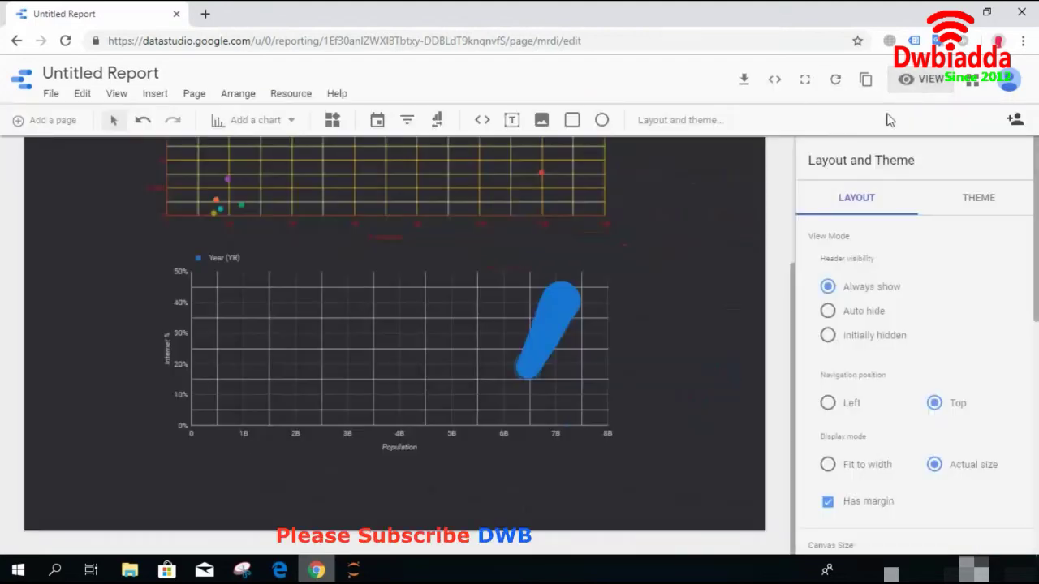
Step: Review the bubble and scatter charts on the page and look through the available chart types
left_click(511, 335)
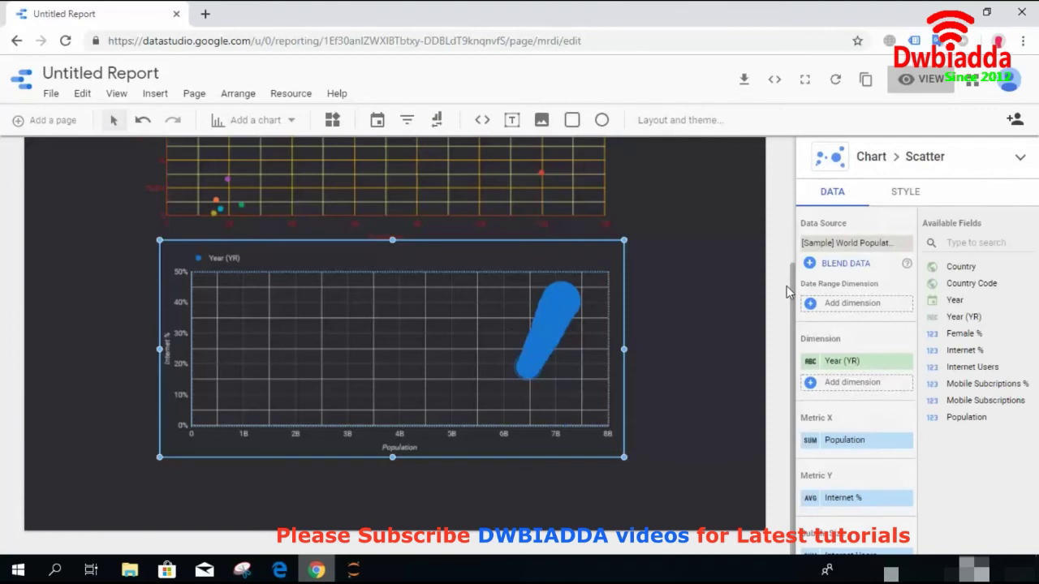
left_click_drag(793, 288, 791, 251)
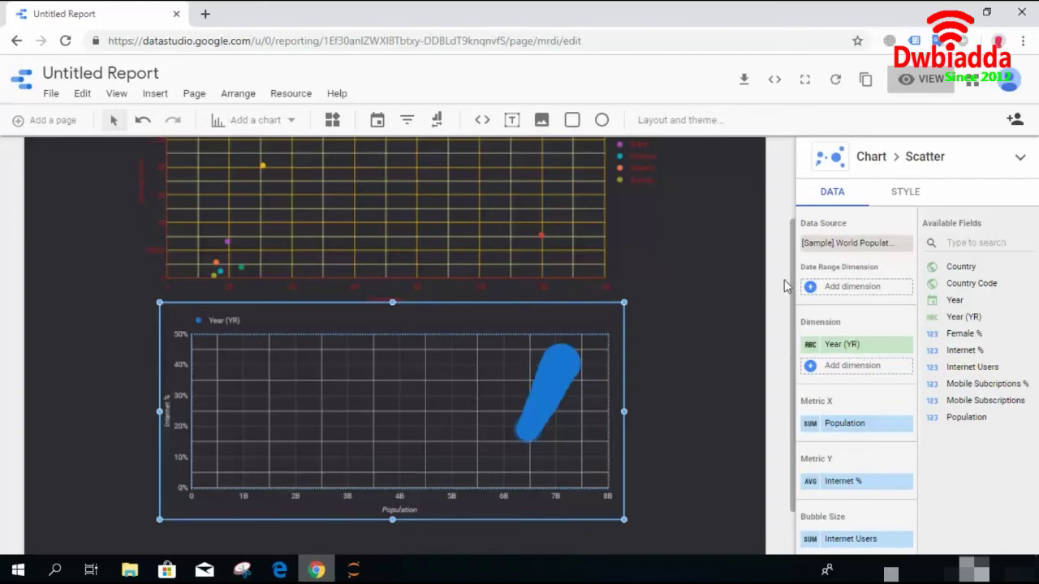
scroll(791, 244, "up", 3)
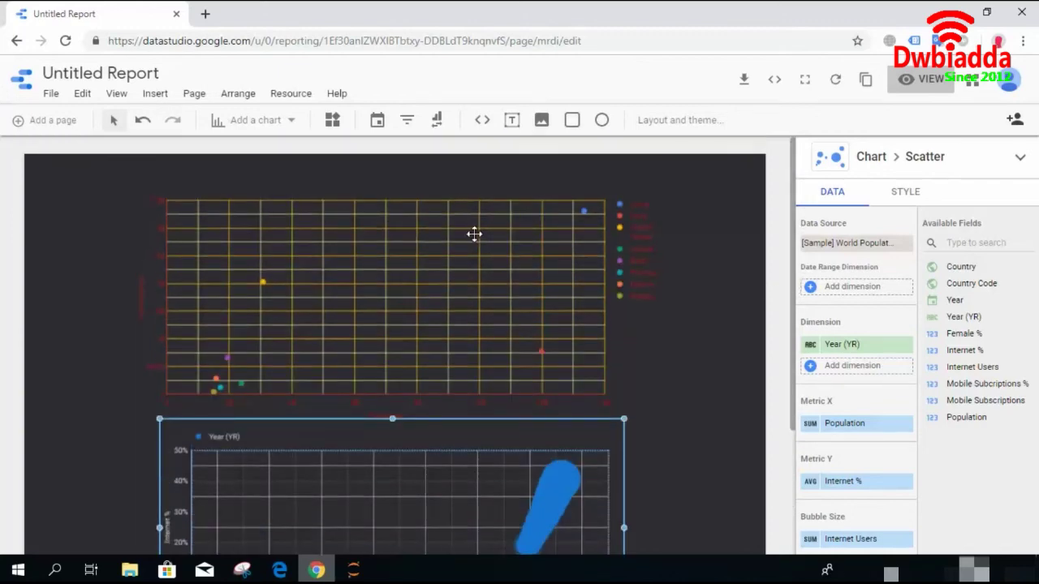
left_click(474, 234)
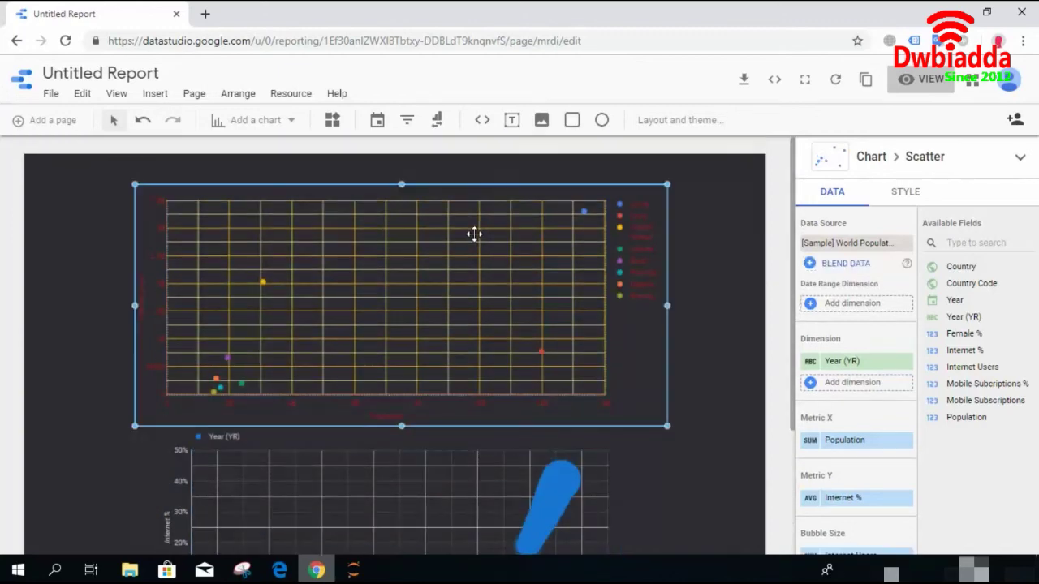
left_click(695, 305)
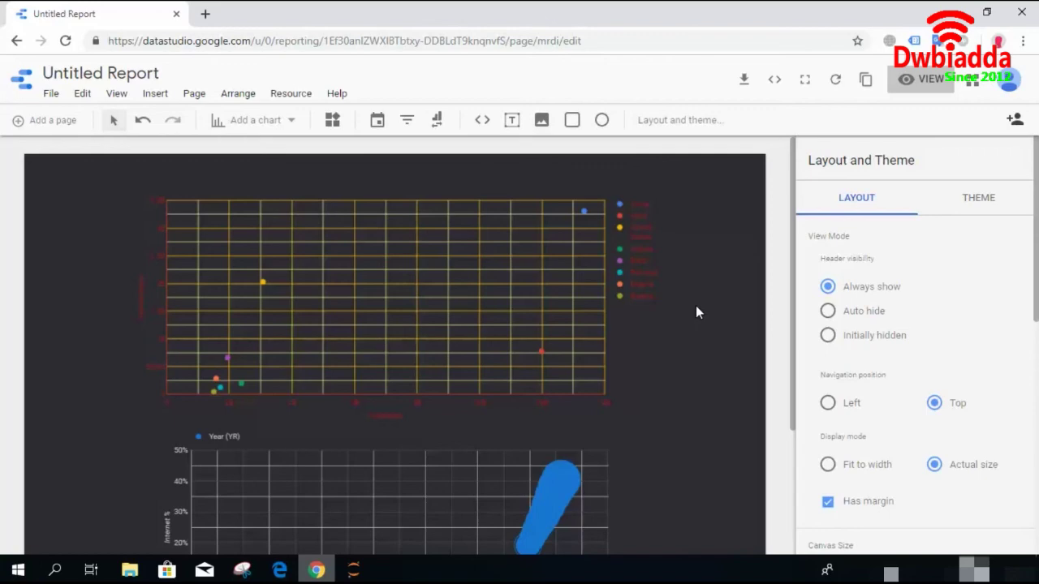
left_click(291, 120)
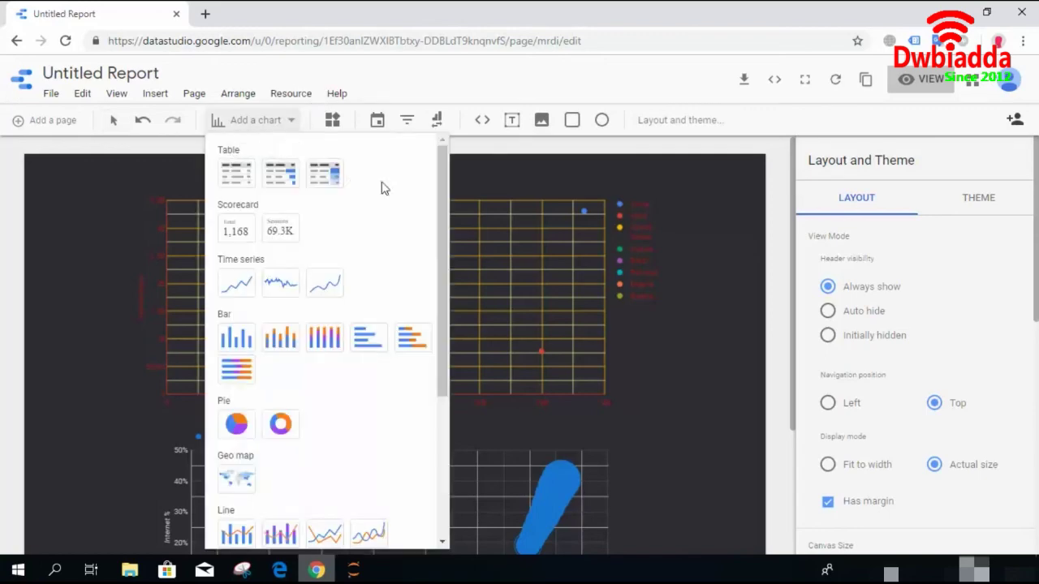
left_click_drag(442, 223, 442, 362)
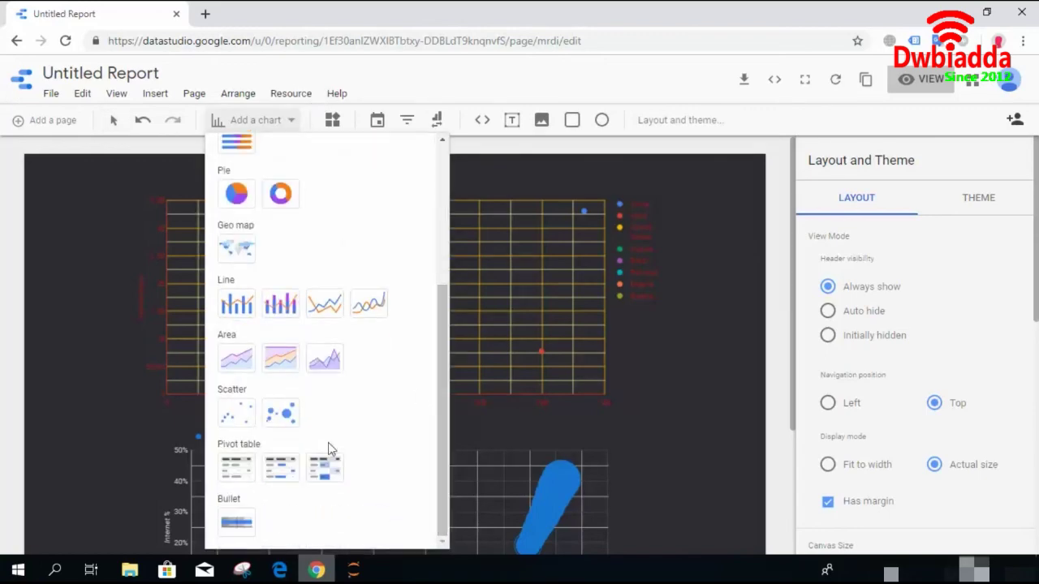
left_click(662, 366)
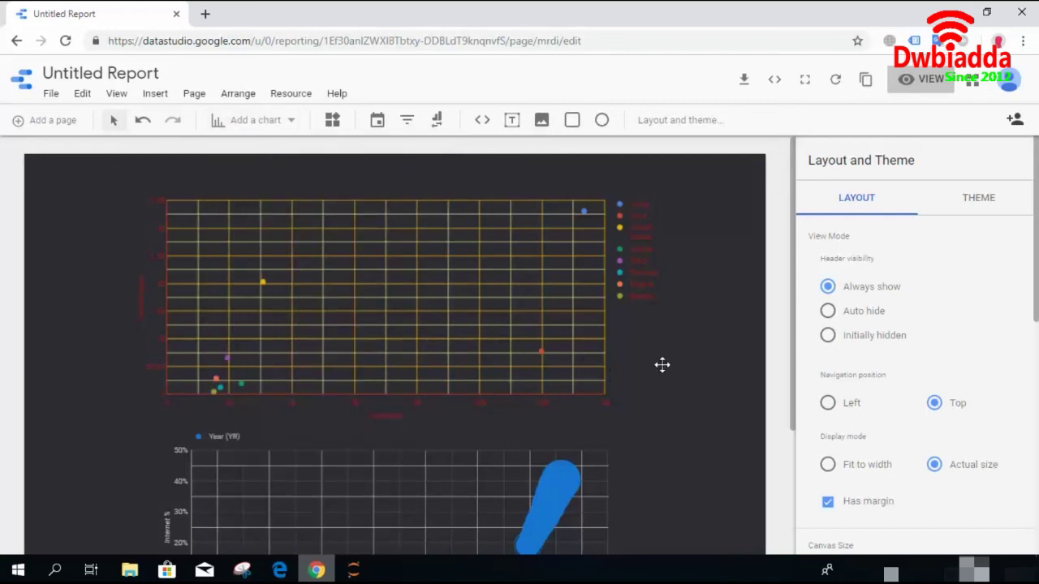